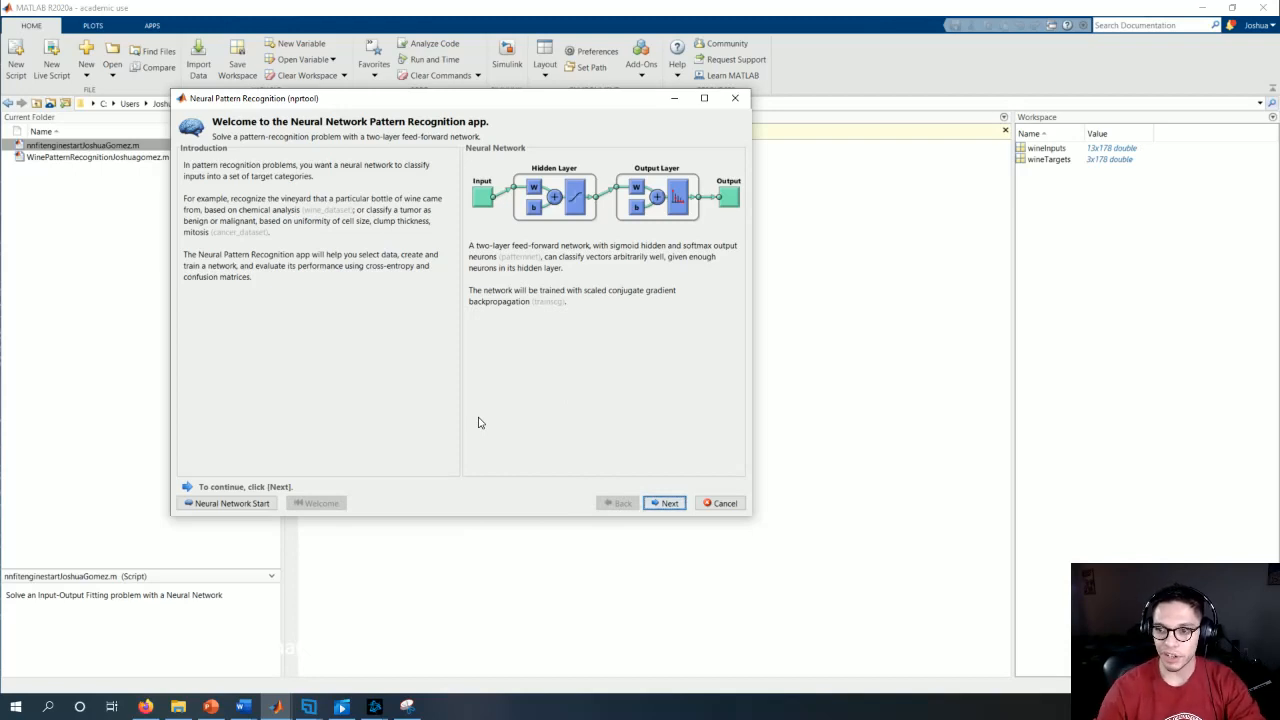
# Step: Proceed to data selection, open the example data sets and choose Wine Vintage
pyautogui.click(665, 503)
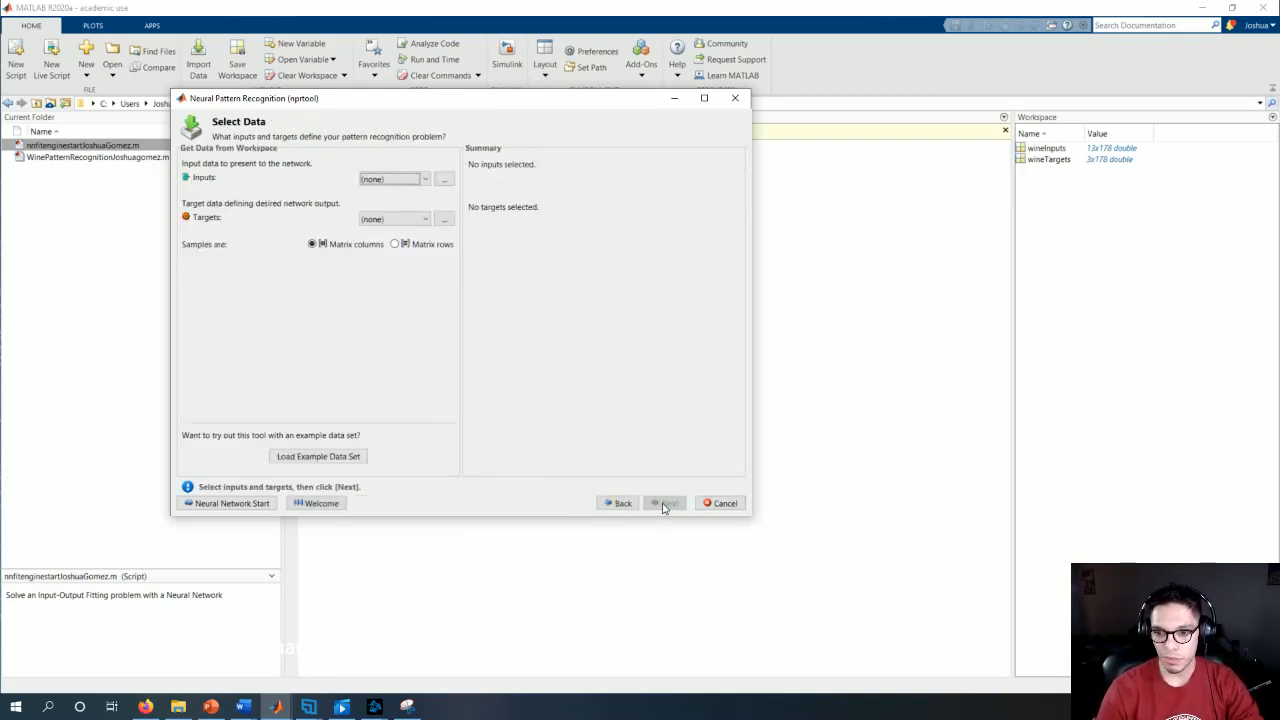
pyautogui.click(323, 457)
pyautogui.click(287, 286)
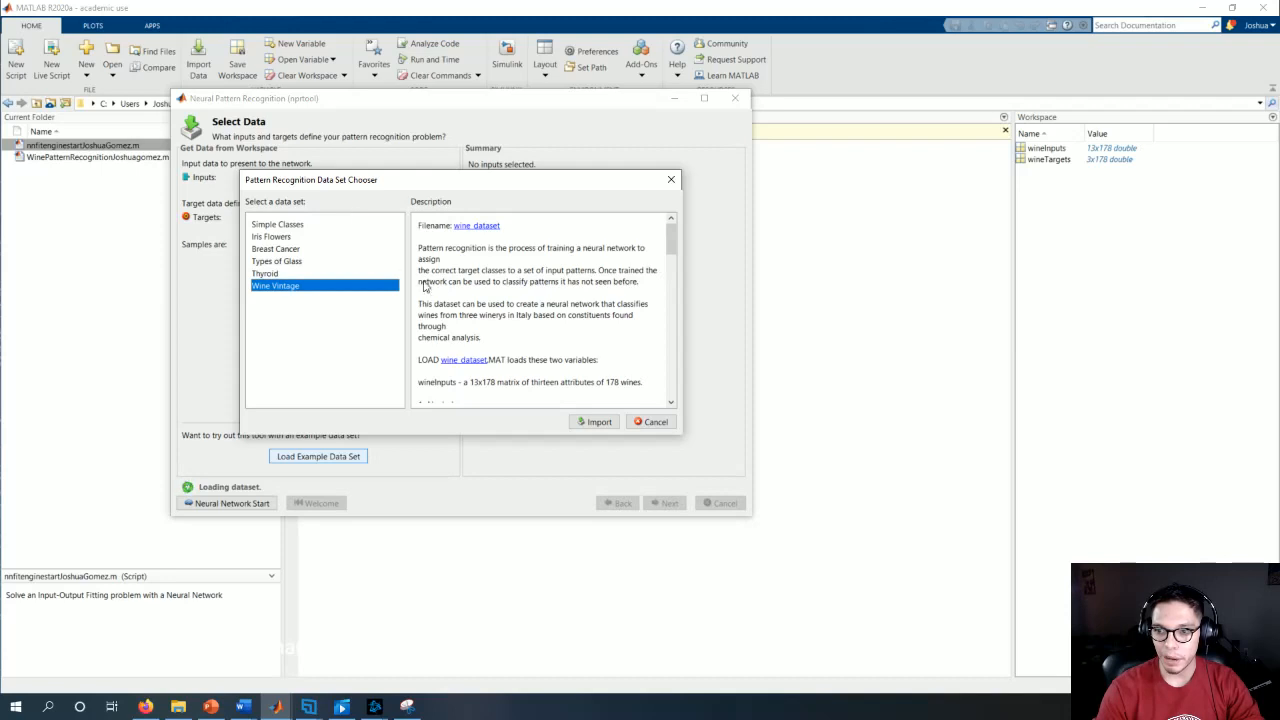
# Step: Read the Wine Vintage data set description, covering the wineInputs attributes and the wineTargets classes
pyautogui.scroll(-1, 517, 320)
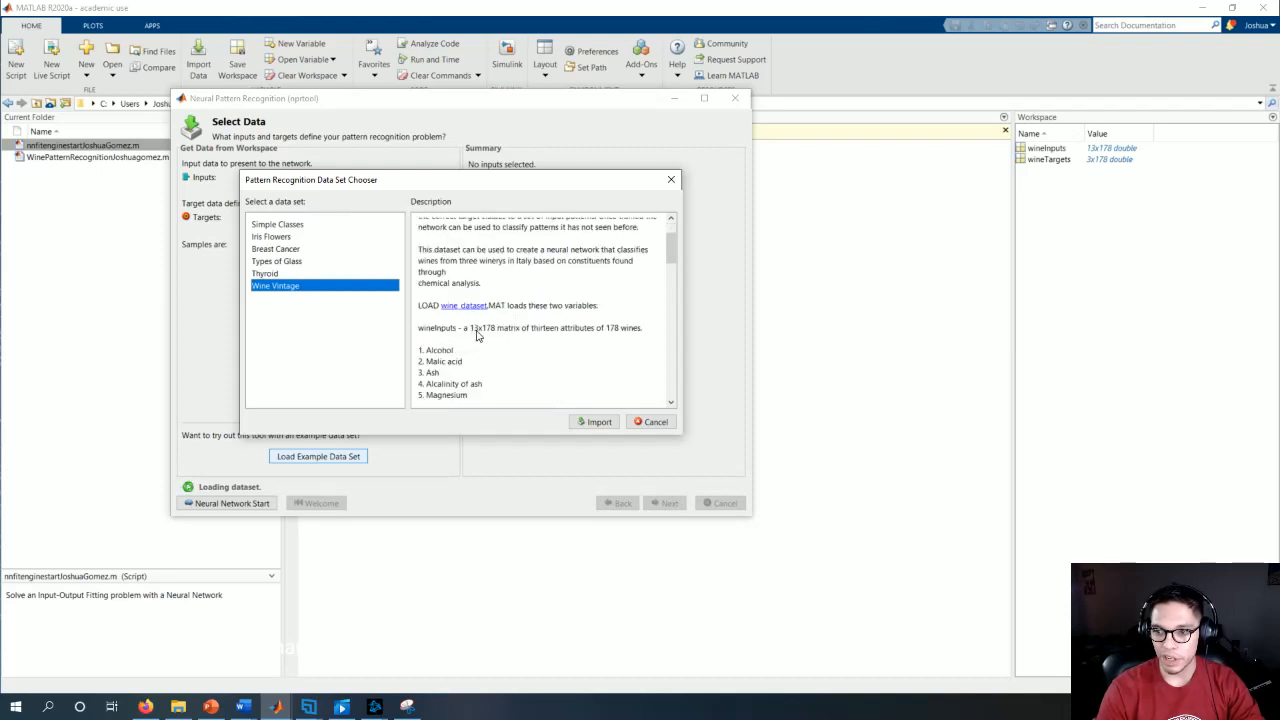
pyautogui.scroll(-1, 478, 320)
pyautogui.scroll(-1, 497, 279)
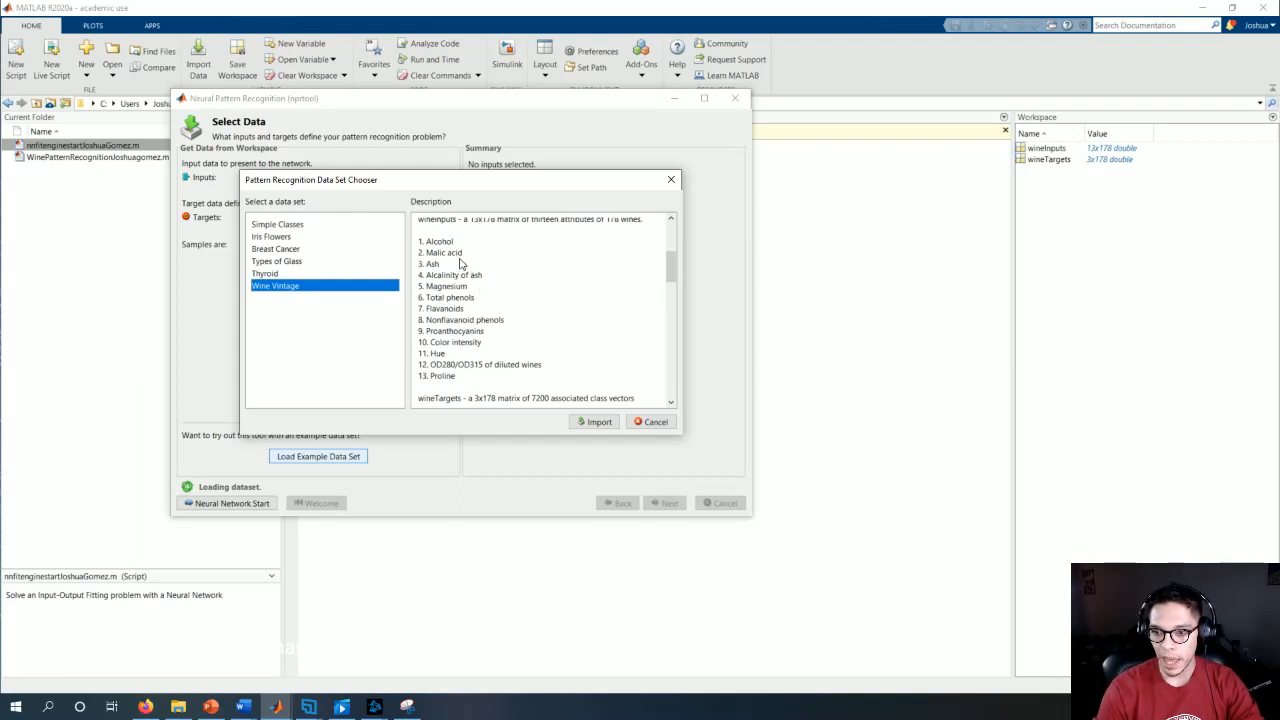
pyautogui.scroll(-1, 461, 263)
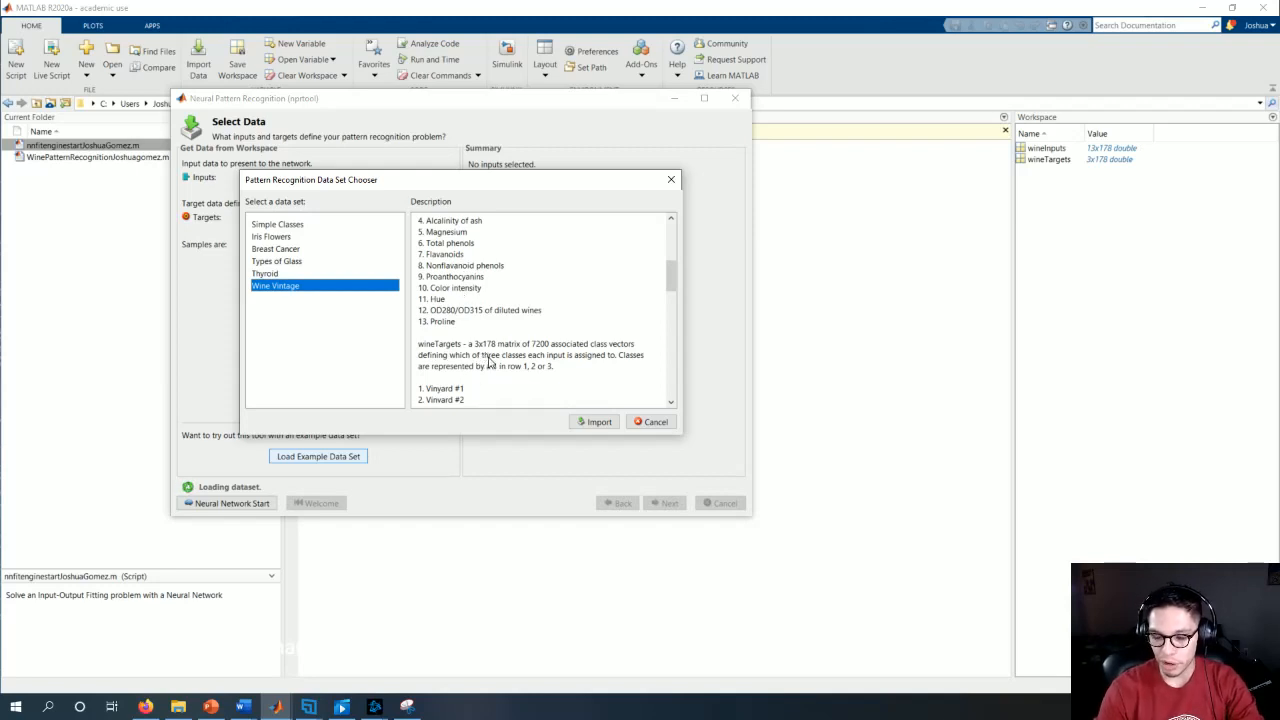
pyautogui.scroll(2, 503, 340)
pyautogui.scroll(-2, 487, 297)
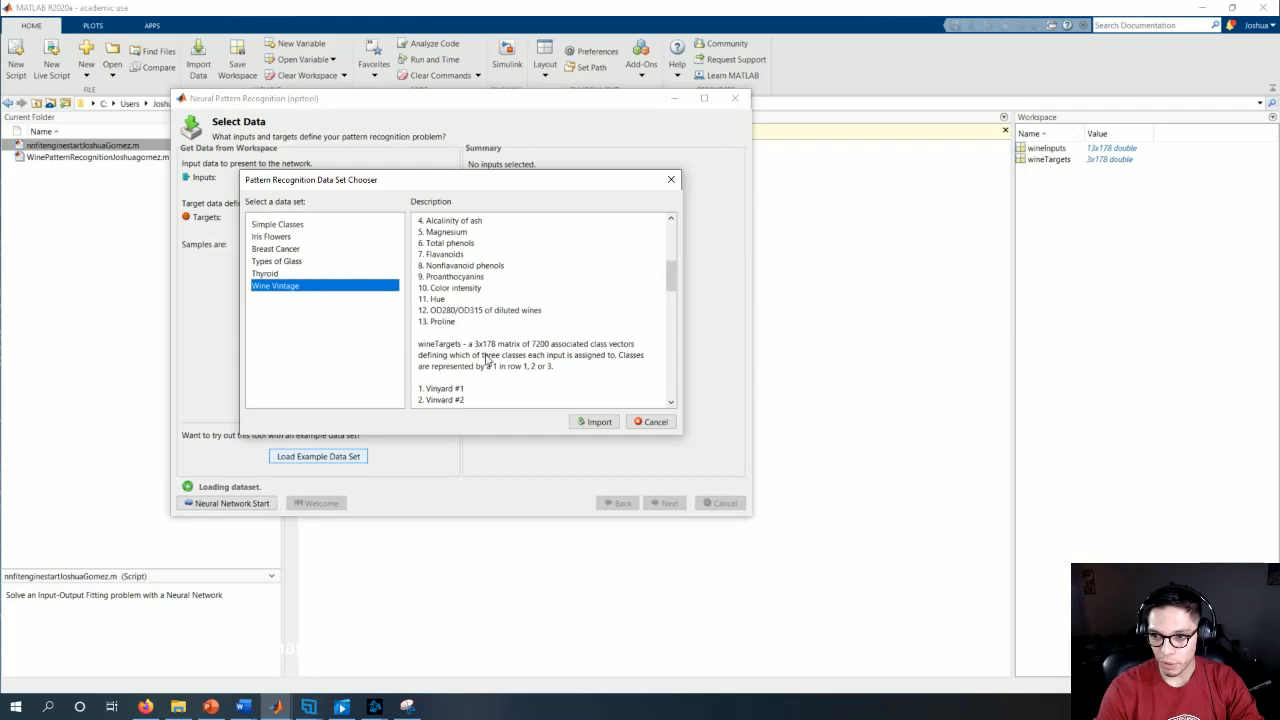
pyautogui.scroll(2, 491, 340)
pyautogui.scroll(-2, 496, 263)
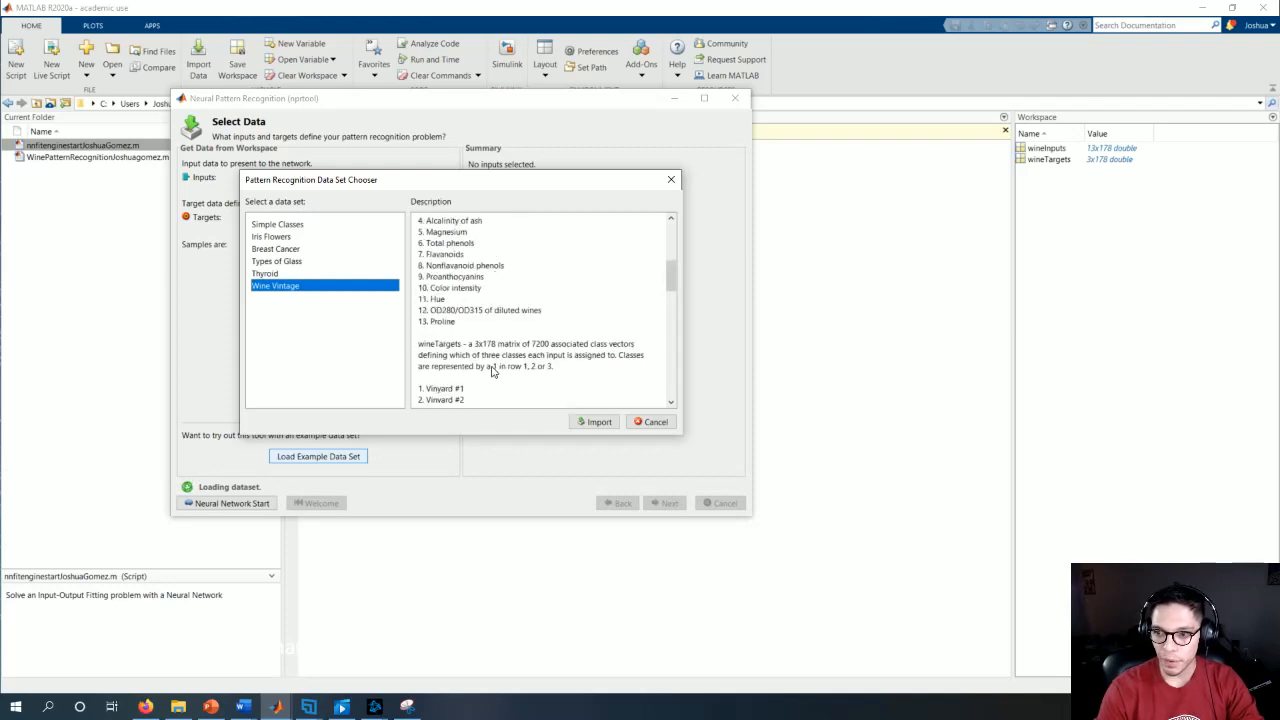
pyautogui.scroll(-1, 467, 341)
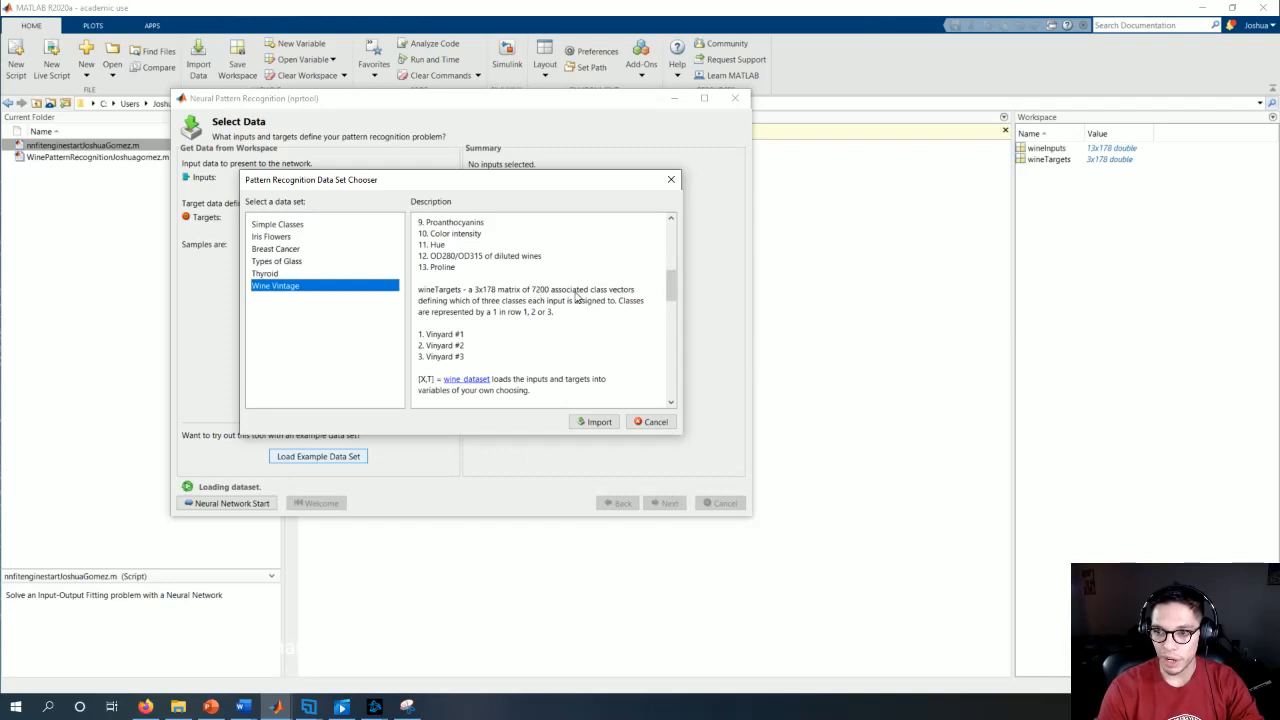
# Step: Import the Wine Vintage data set and train the network with 15% validation, 15% testing and 10 hidden neurons
pyautogui.click(595, 422)
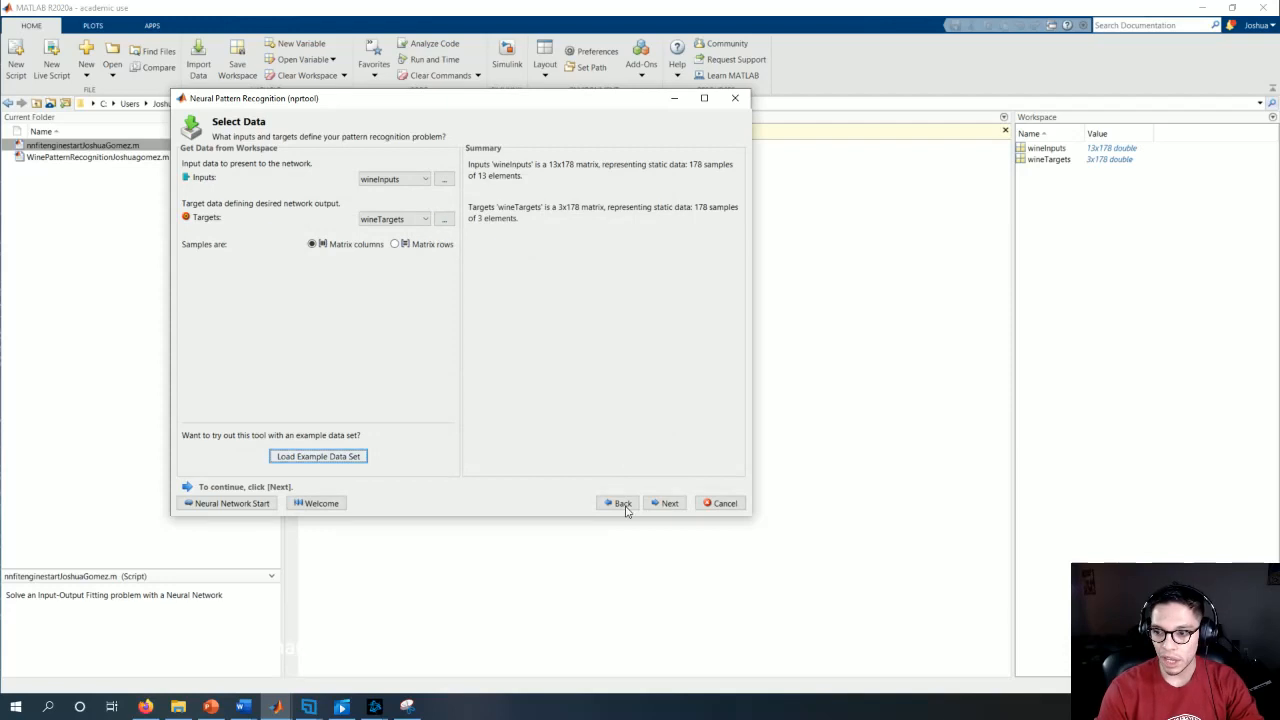
pyautogui.click(668, 503)
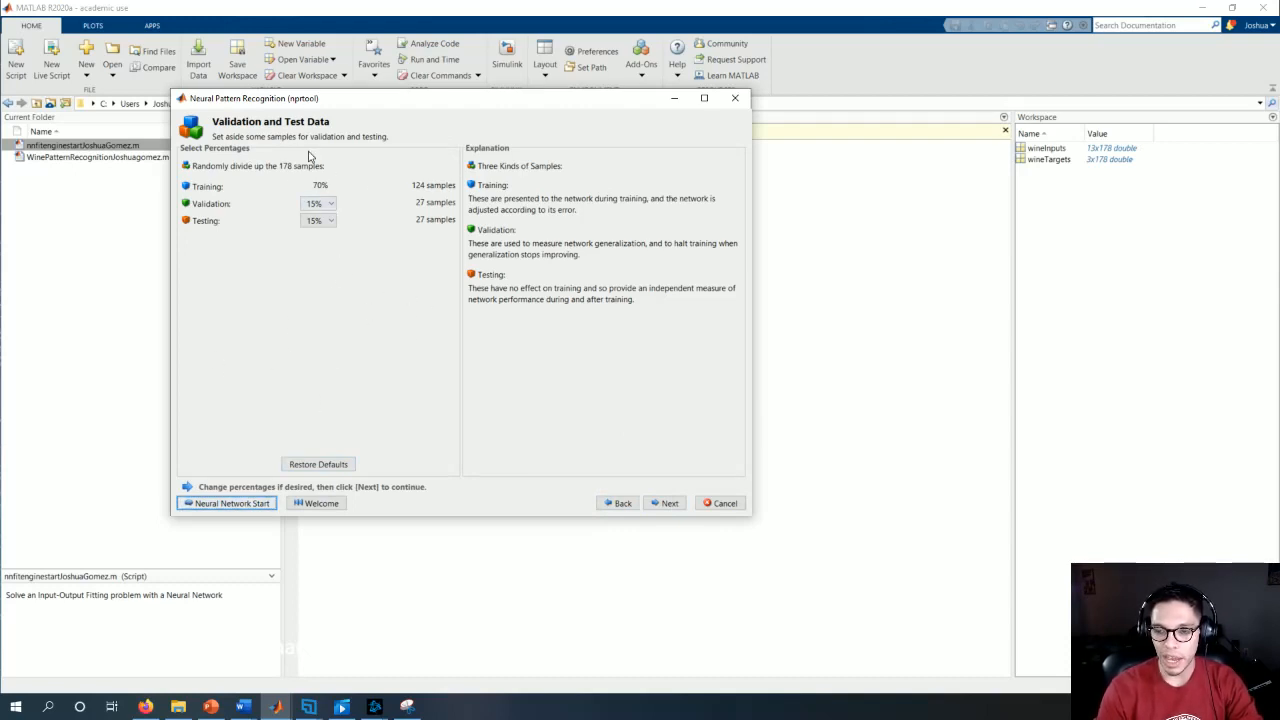
pyautogui.click(670, 503)
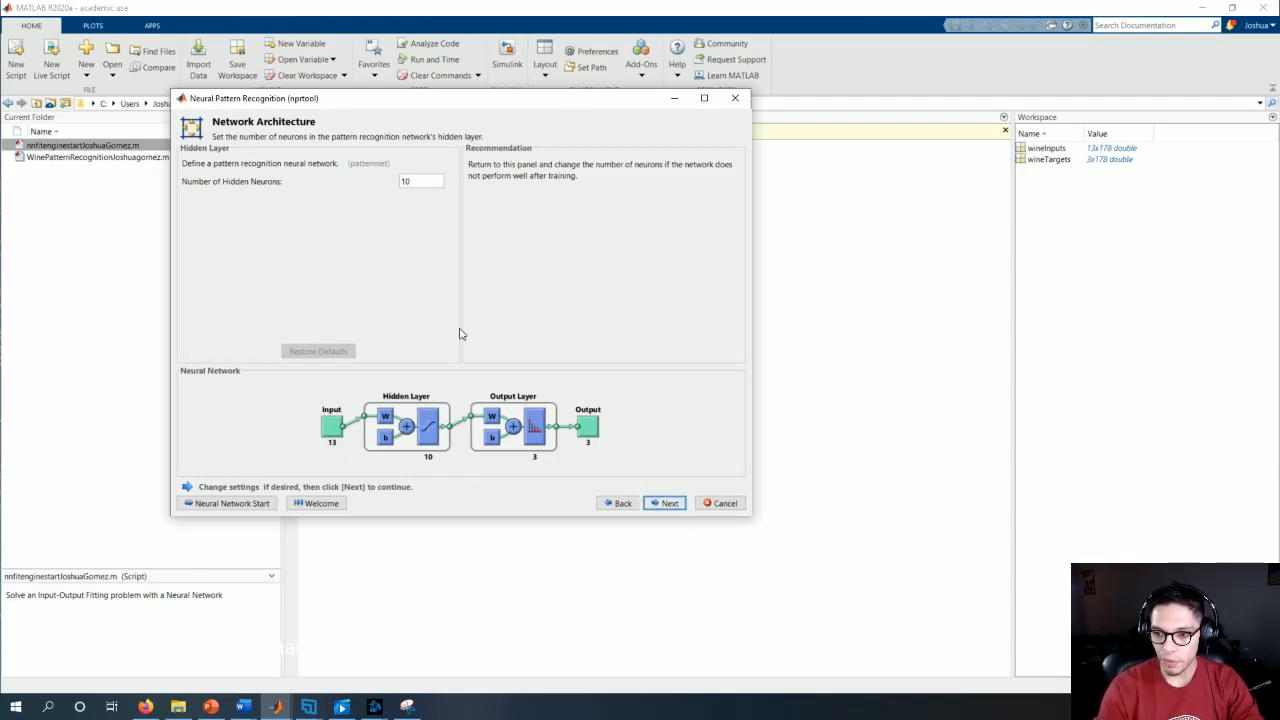
pyautogui.click(670, 503)
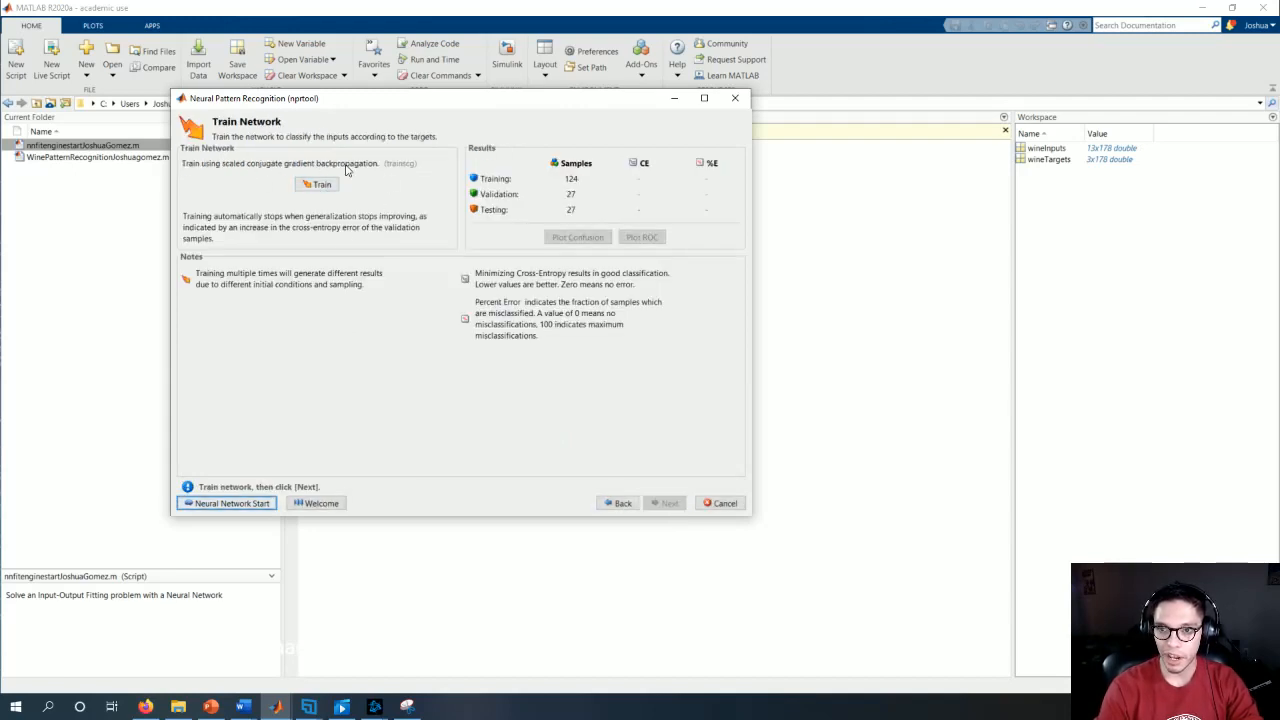
pyautogui.click(318, 186)
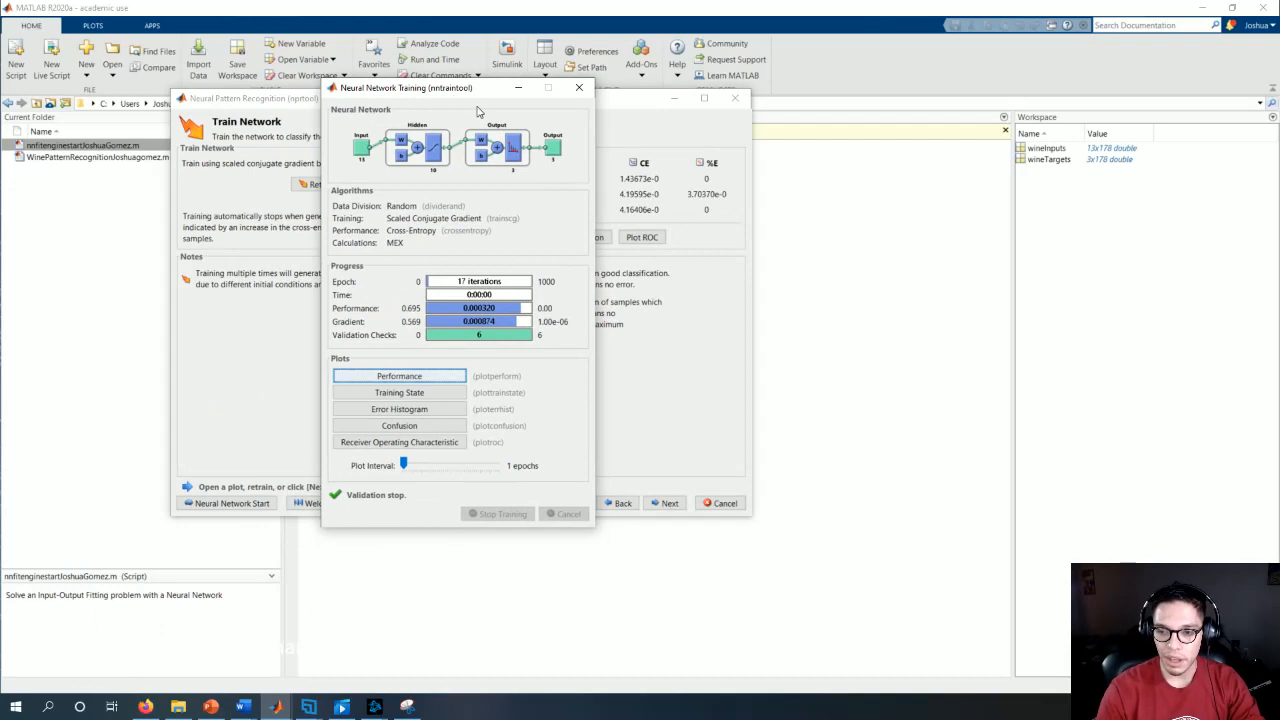
# Step: View the training performance plot and the error histogram, closing each plot after inspecting it
pyautogui.click(390, 380)
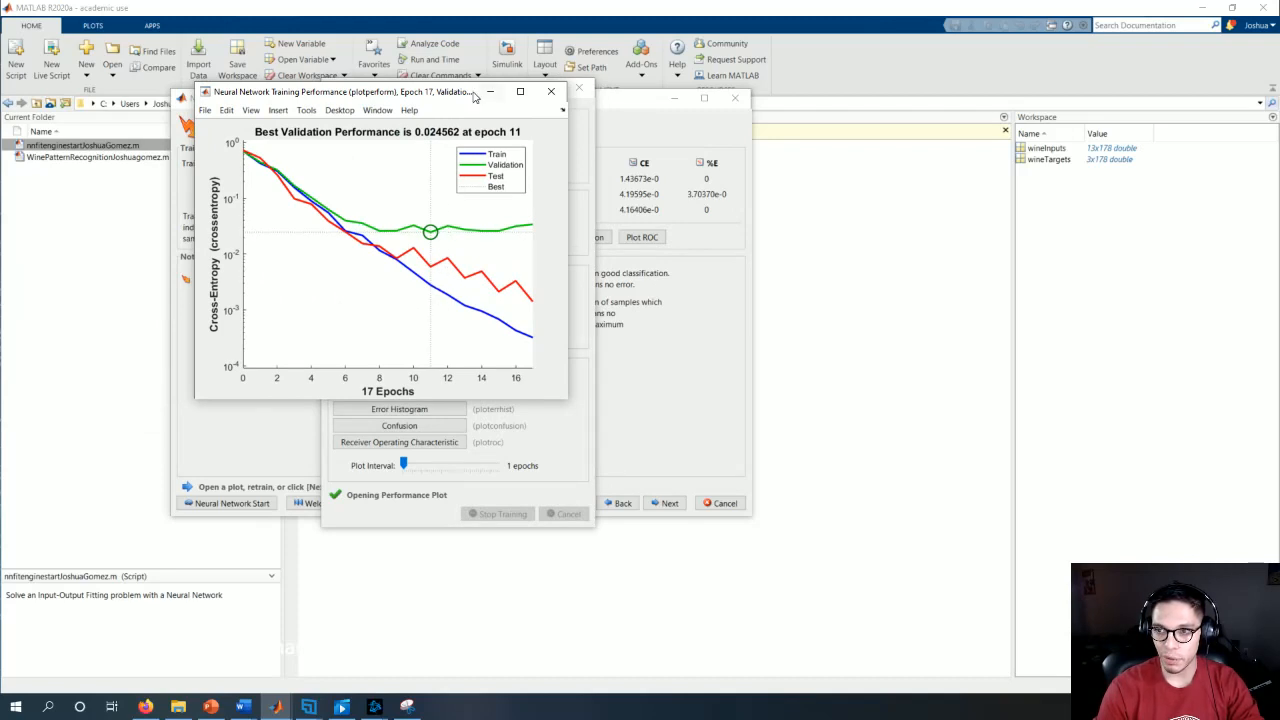
pyautogui.moveTo(474, 96); pyautogui.dragTo(514, 197)
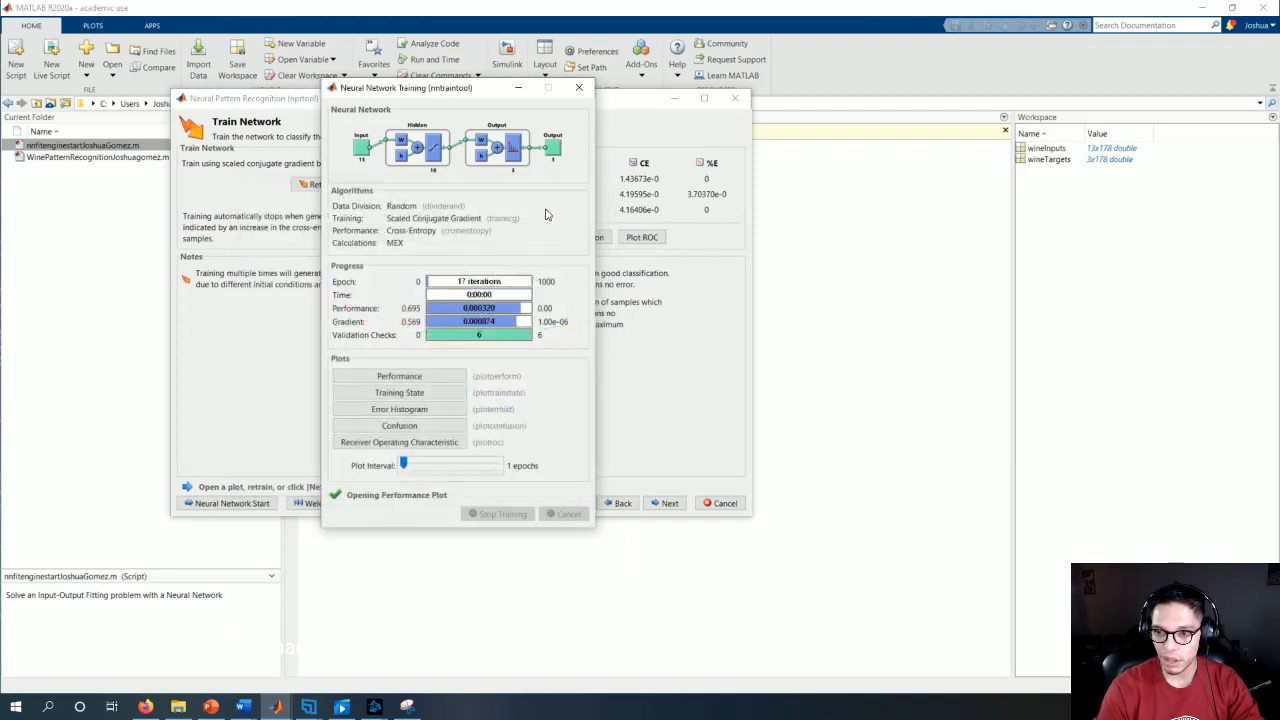
pyautogui.click(589, 193)
pyautogui.click(411, 411)
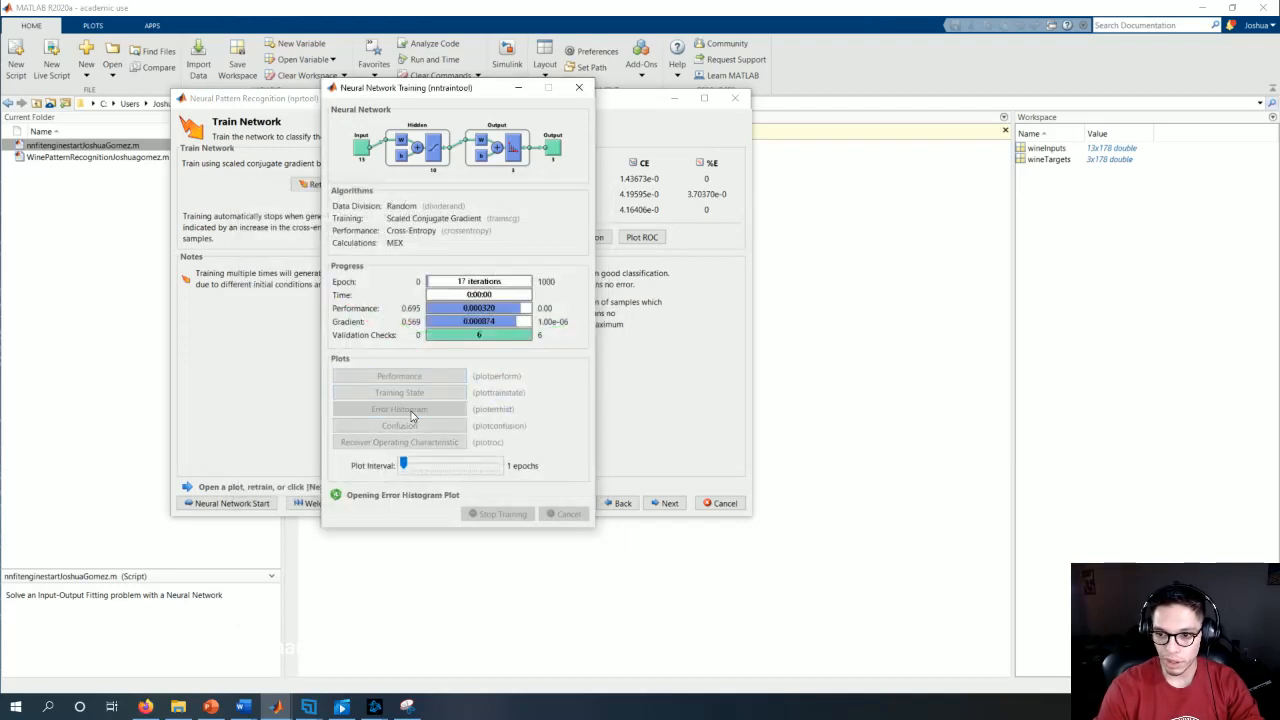
pyautogui.moveTo(380, 172); pyautogui.dragTo(488, 152)
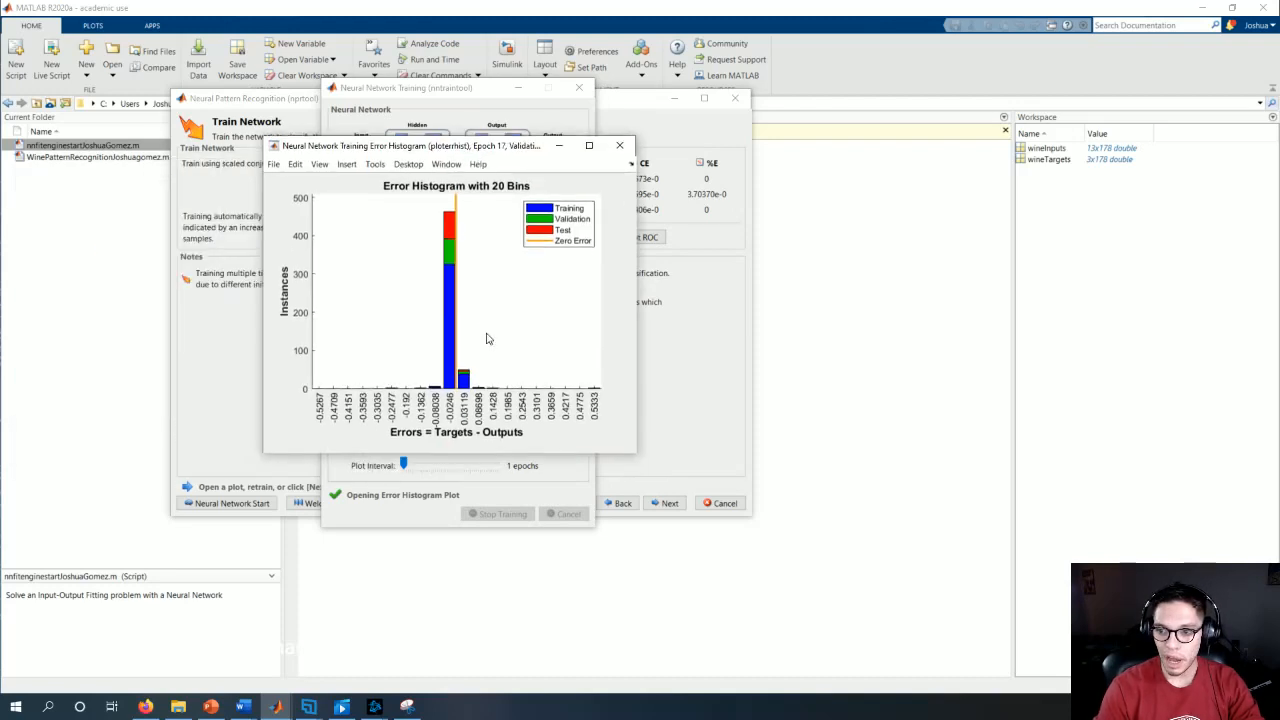
pyautogui.click(619, 145)
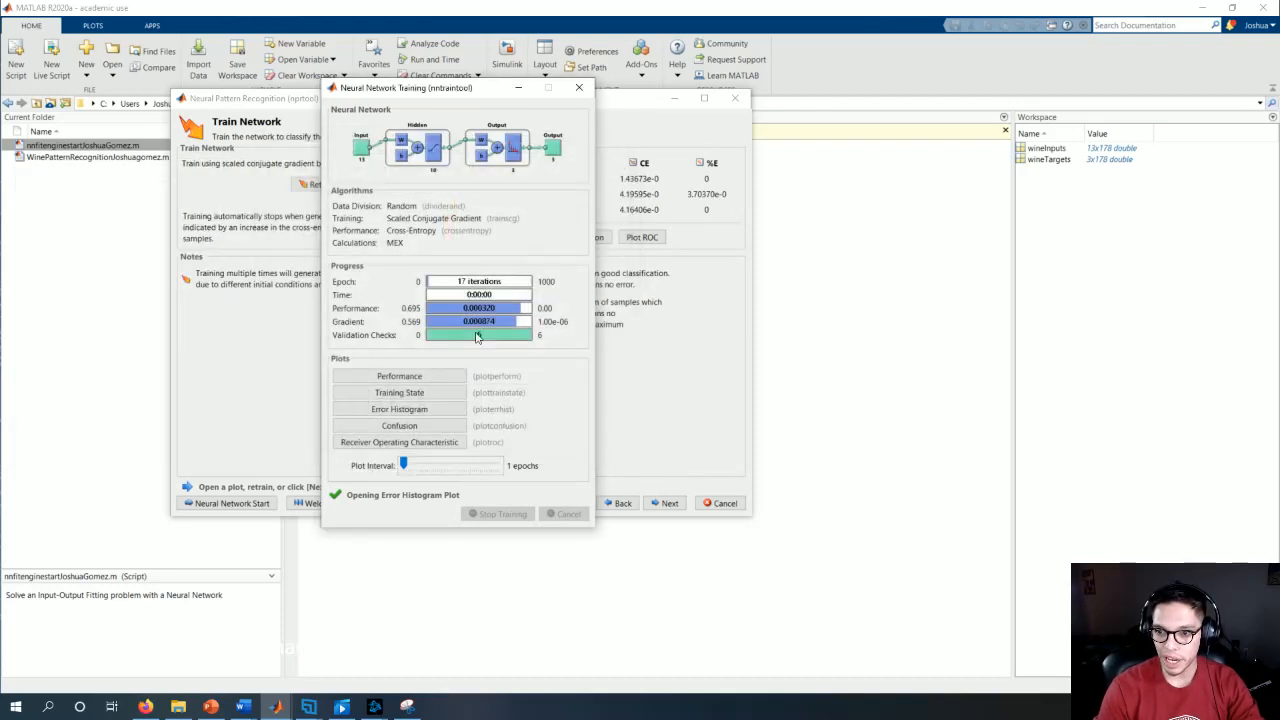
# Step: Examine the confusion matrices and the receiver operating characteristic curves, closing each plot after inspecting it
pyautogui.click(440, 428)
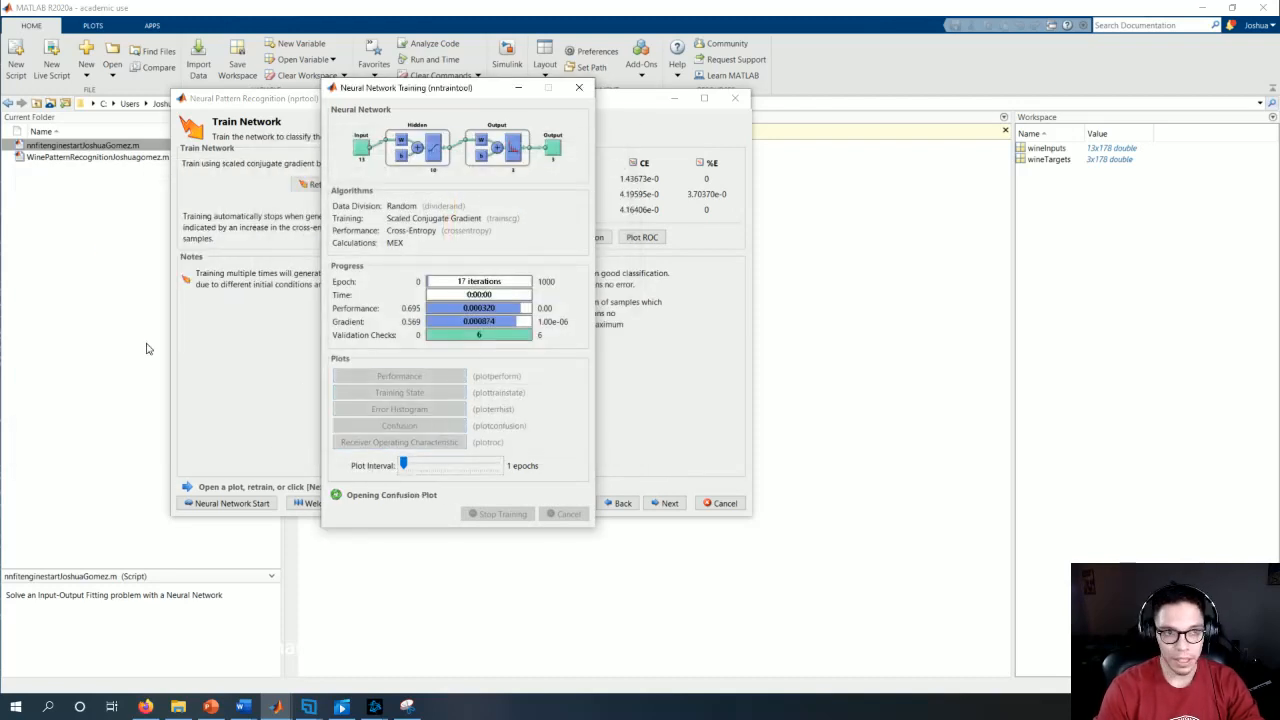
pyautogui.moveTo(385, 143); pyautogui.dragTo(556, 138)
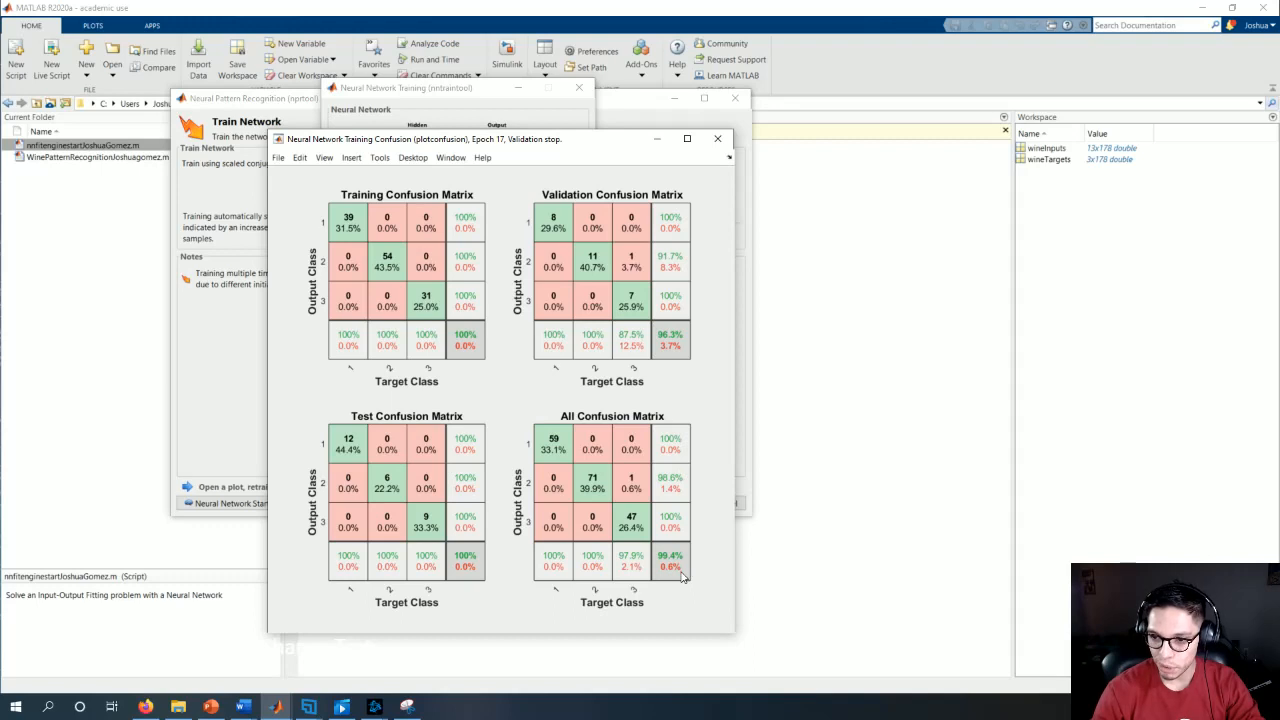
pyautogui.click(717, 138)
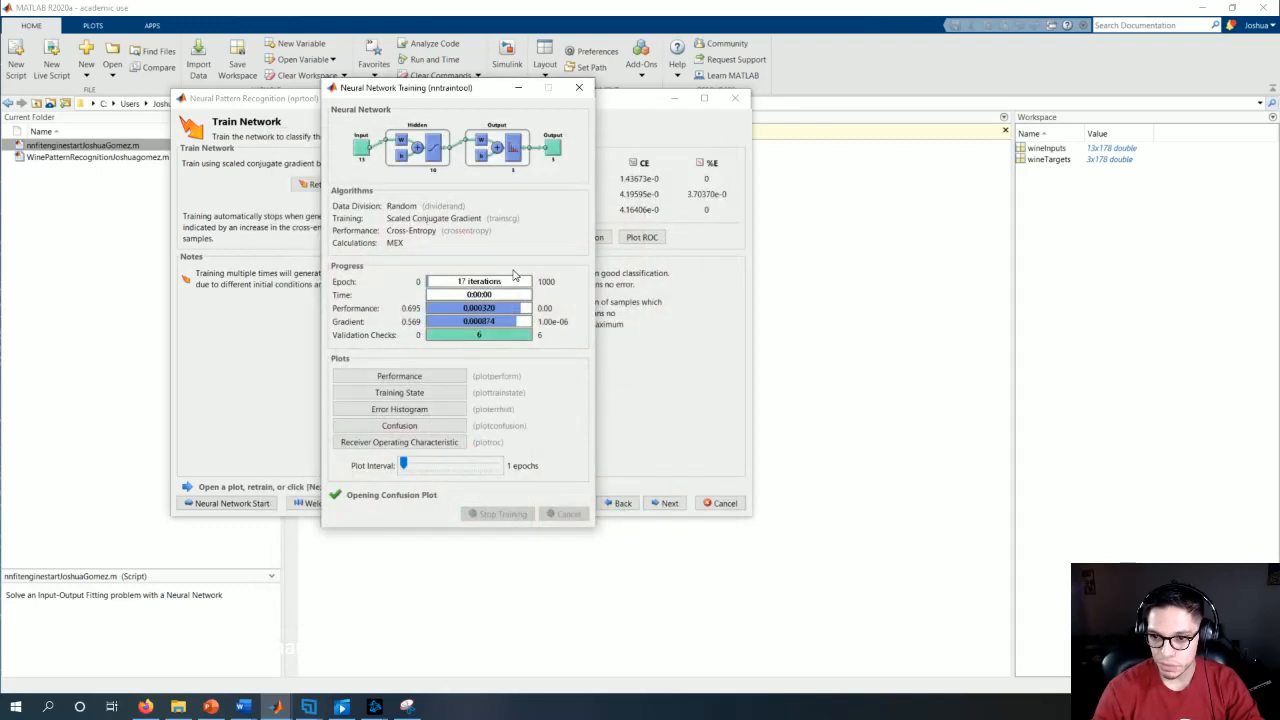
pyautogui.click(434, 443)
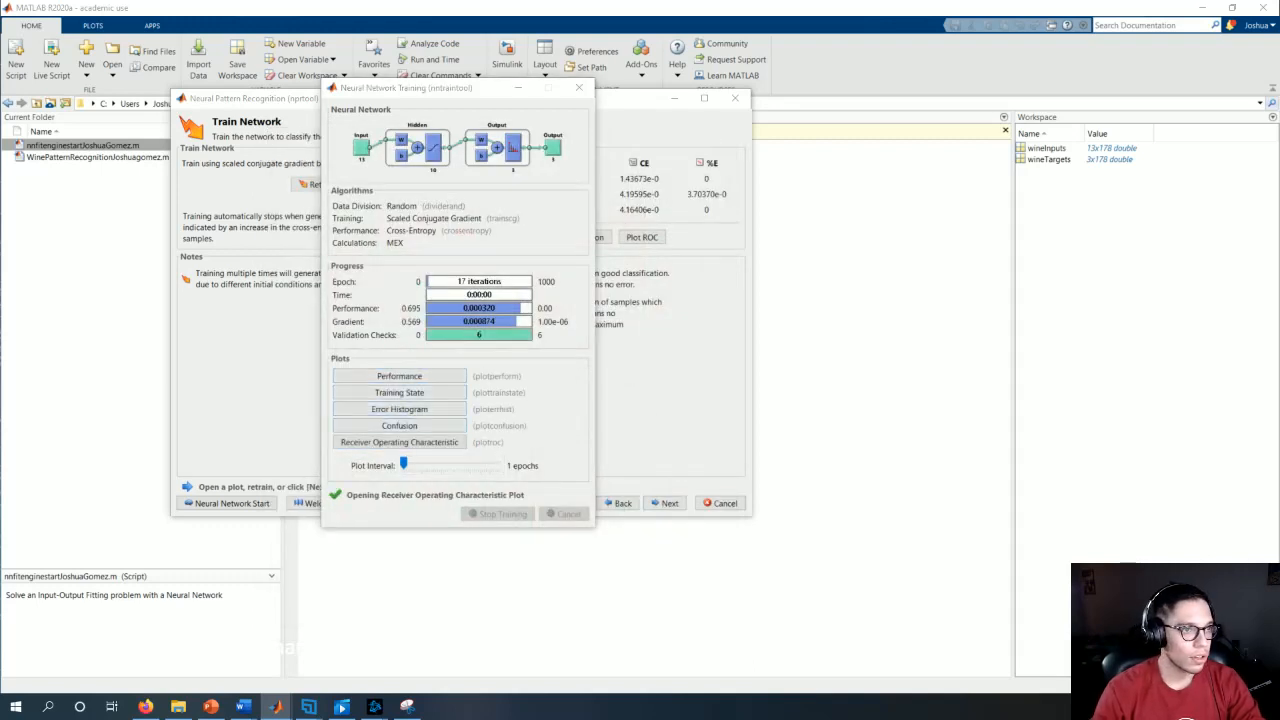
pyautogui.moveTo(260, 165); pyautogui.dragTo(490, 134)
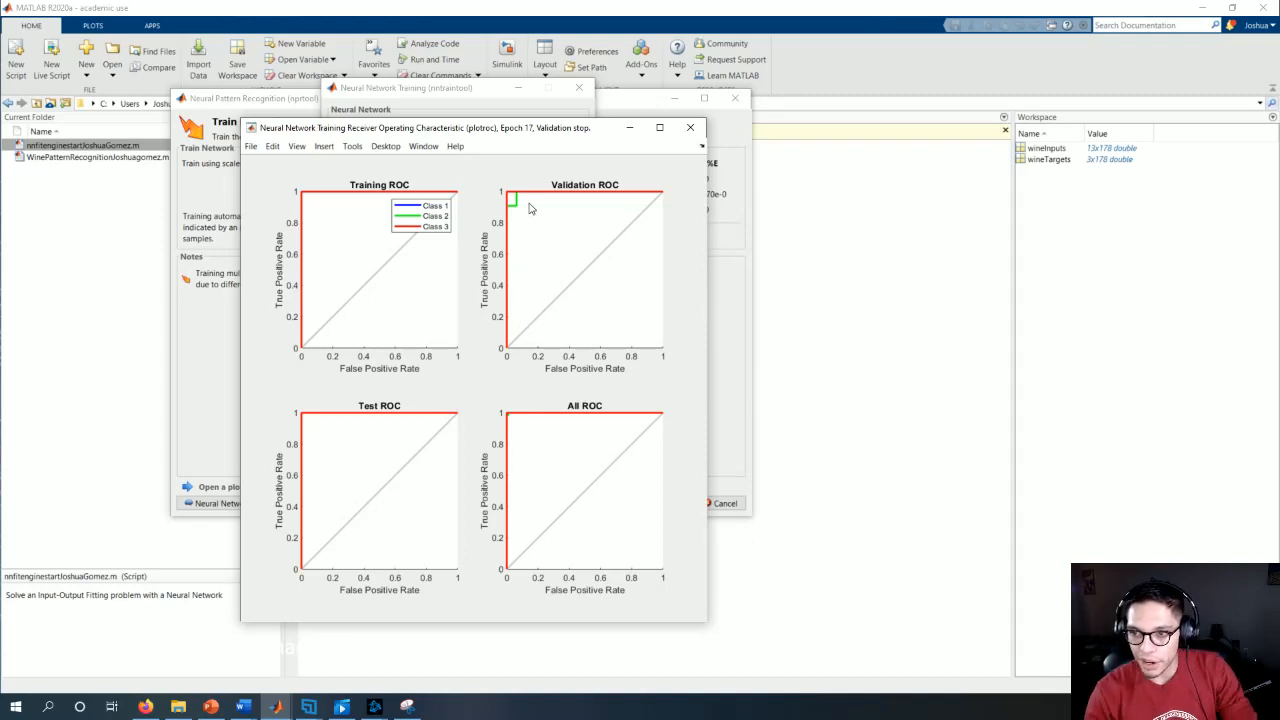
pyautogui.click(690, 129)
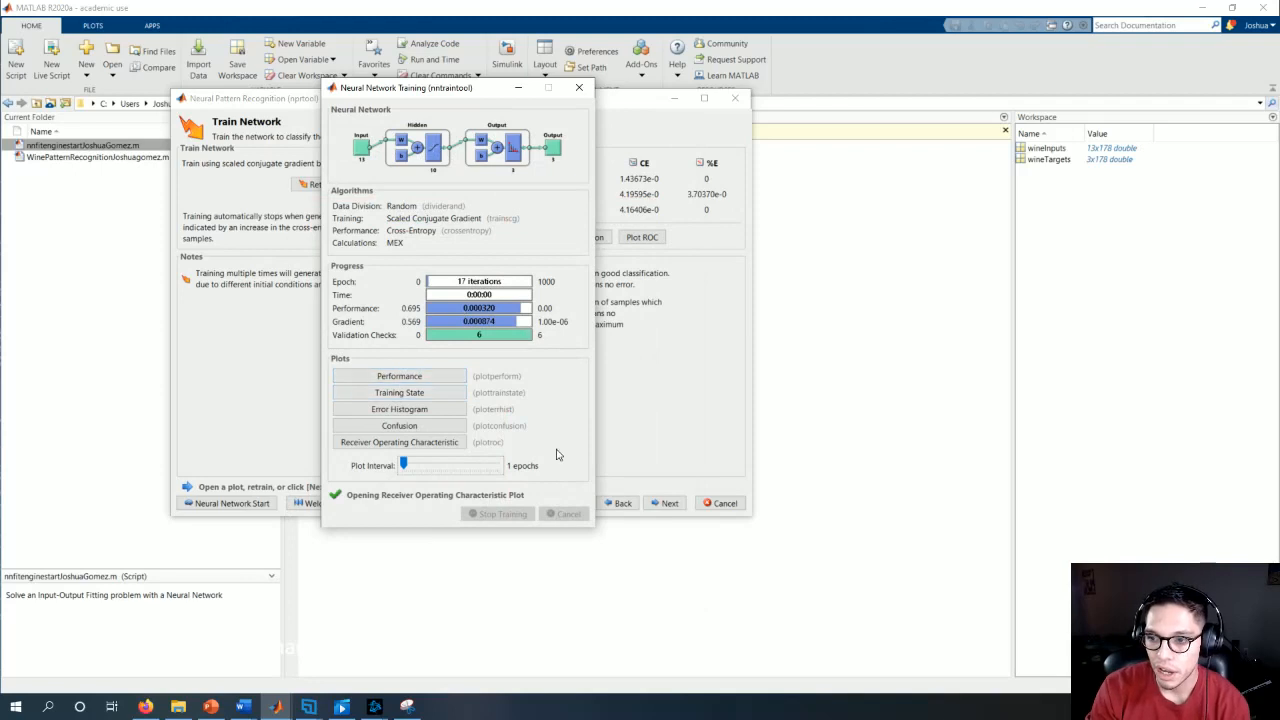
# Step: Close the training results, retrain the network and review the new run's confusion matrices
pyautogui.click(579, 88)
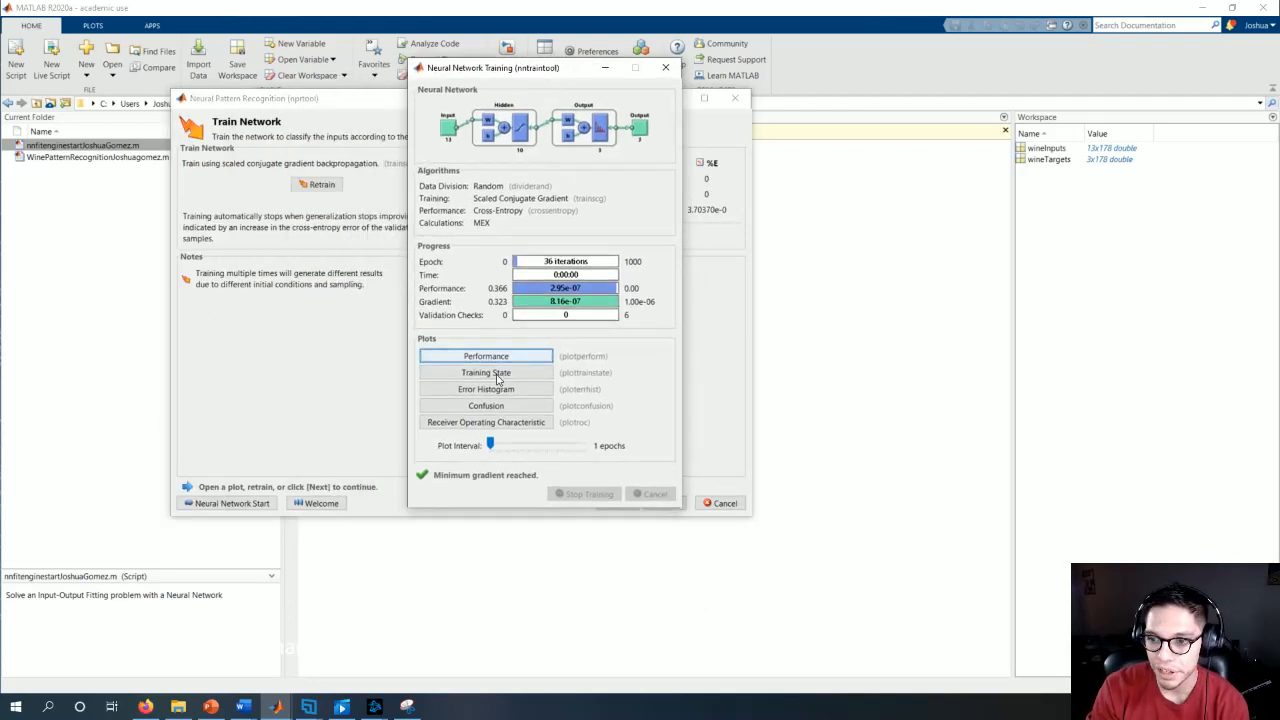
pyautogui.click(487, 405)
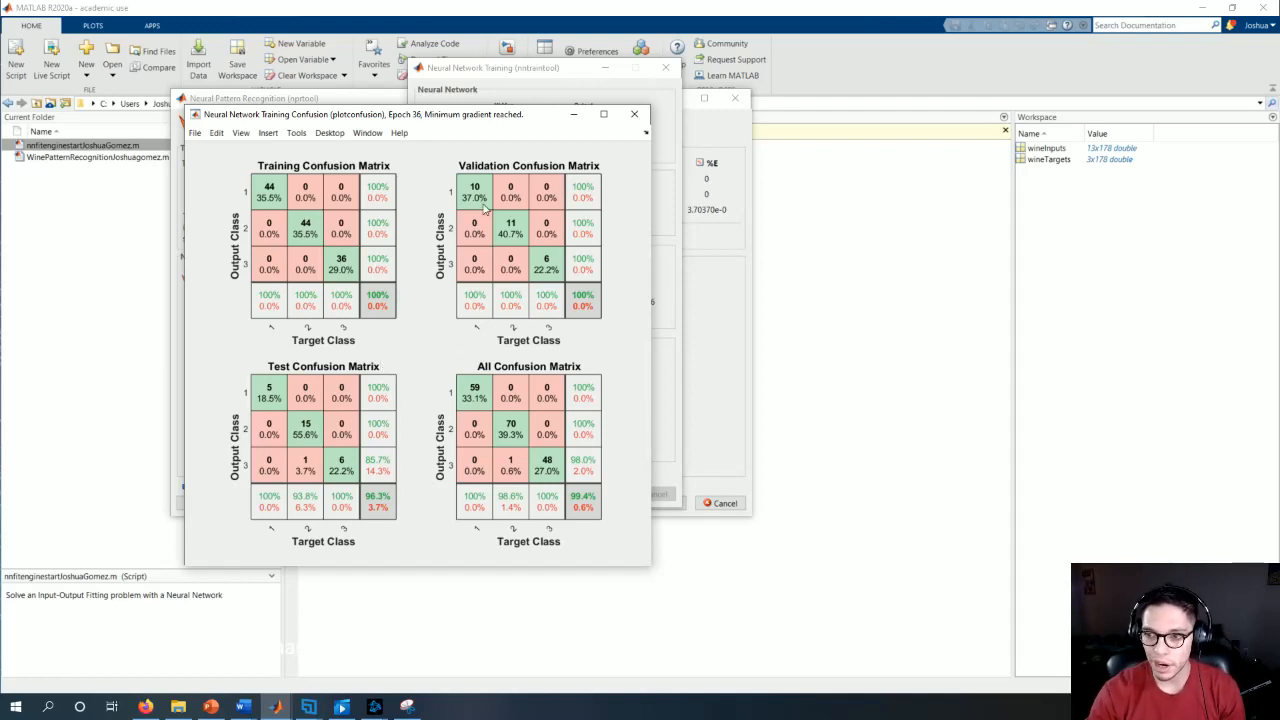
pyautogui.click(634, 114)
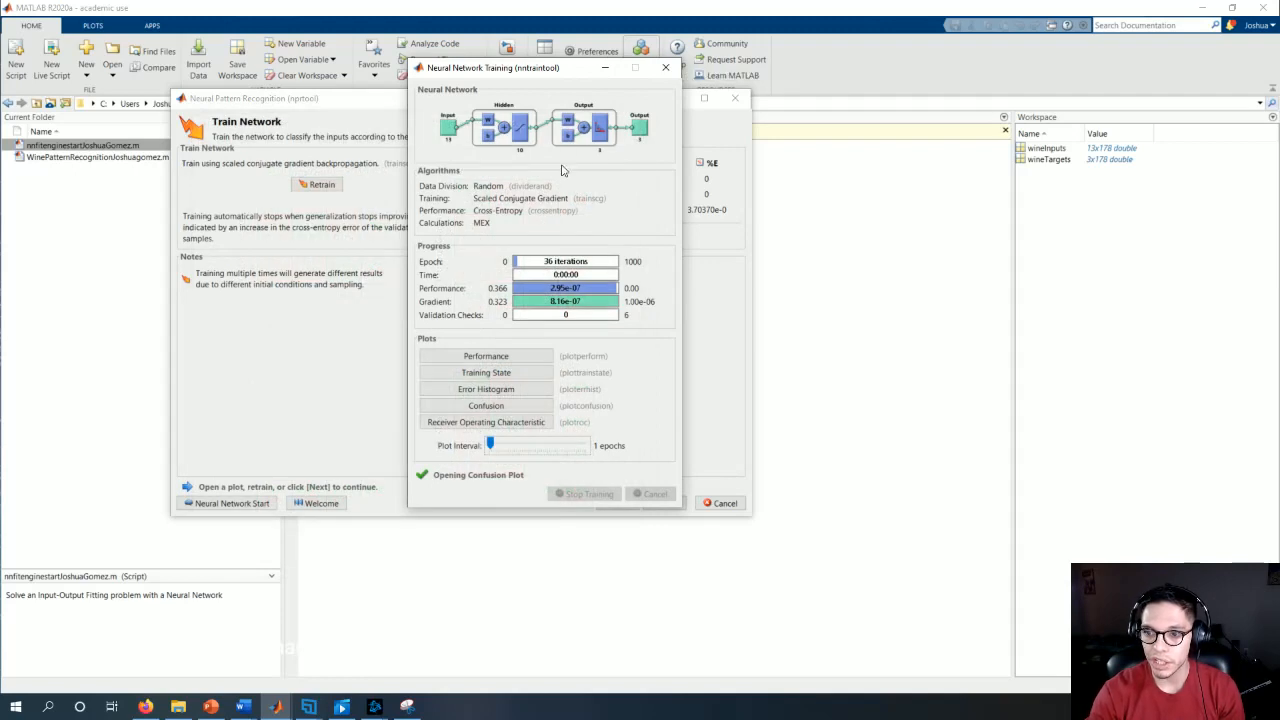
pyautogui.click(665, 67)
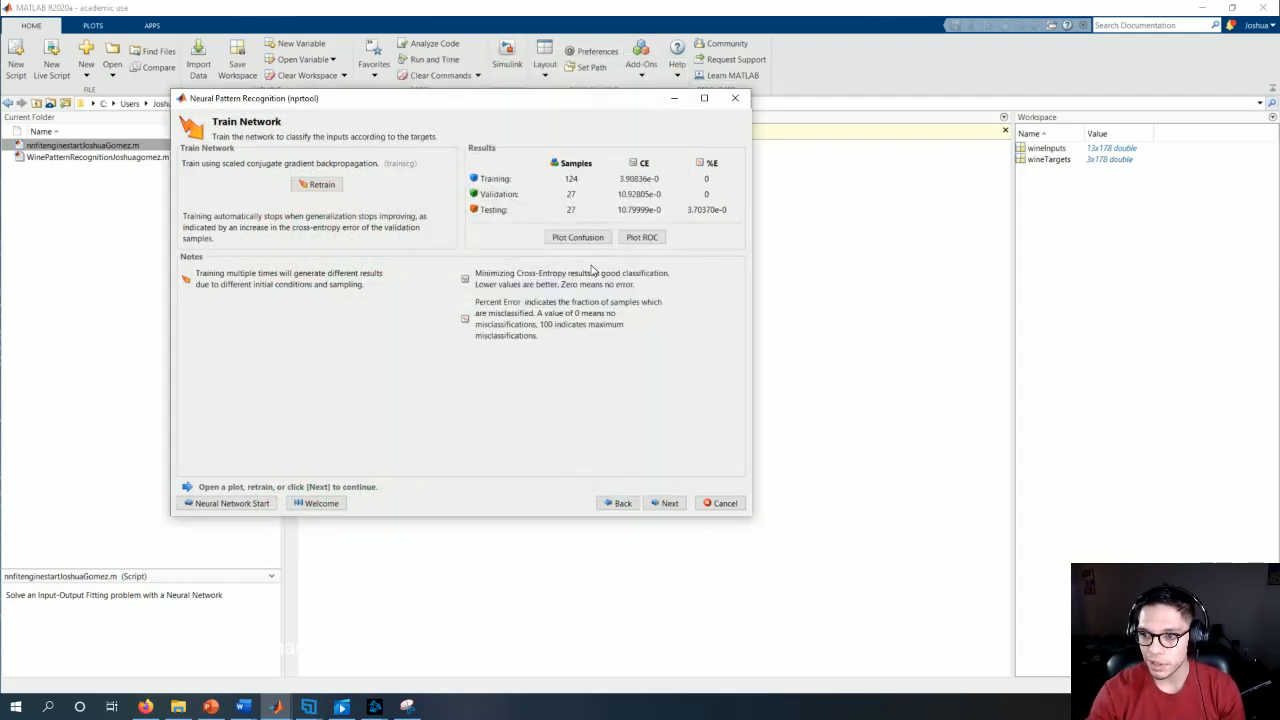
# Step: Proceed to network evaluation and test the network with wineInputs as inputs and wineTargets as targets
pyautogui.click(669, 505)
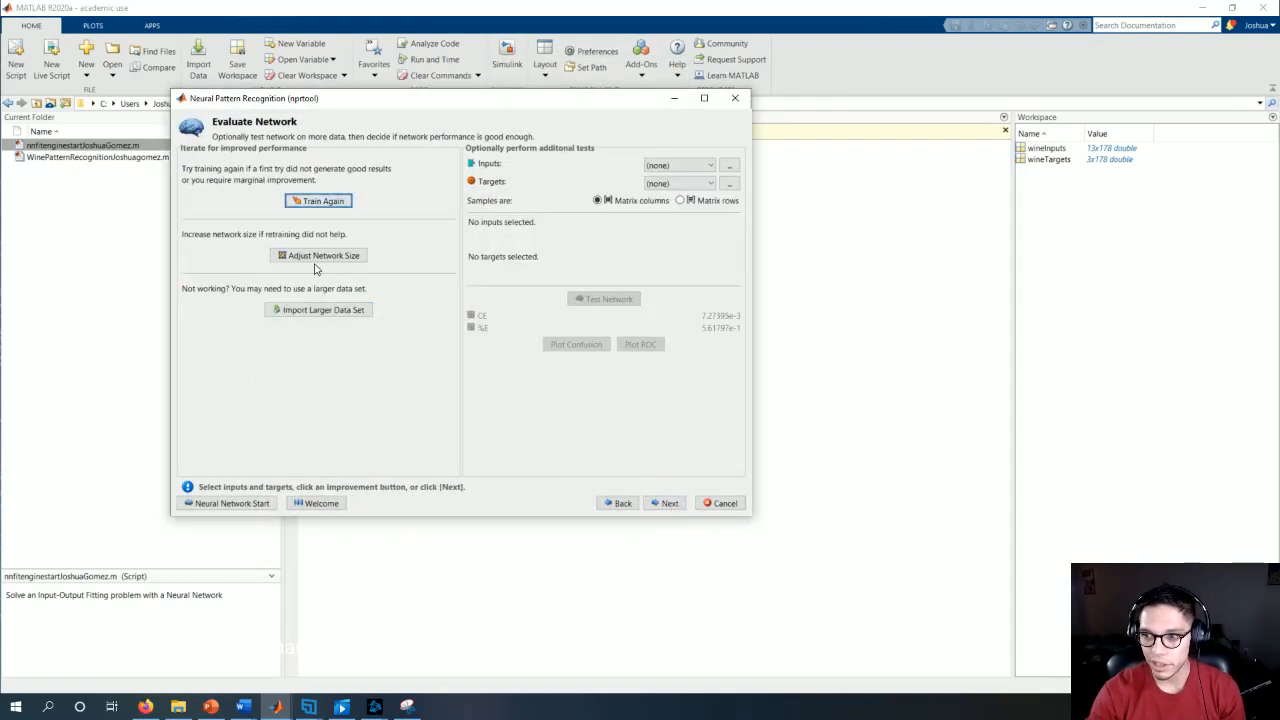
pyautogui.click(668, 165)
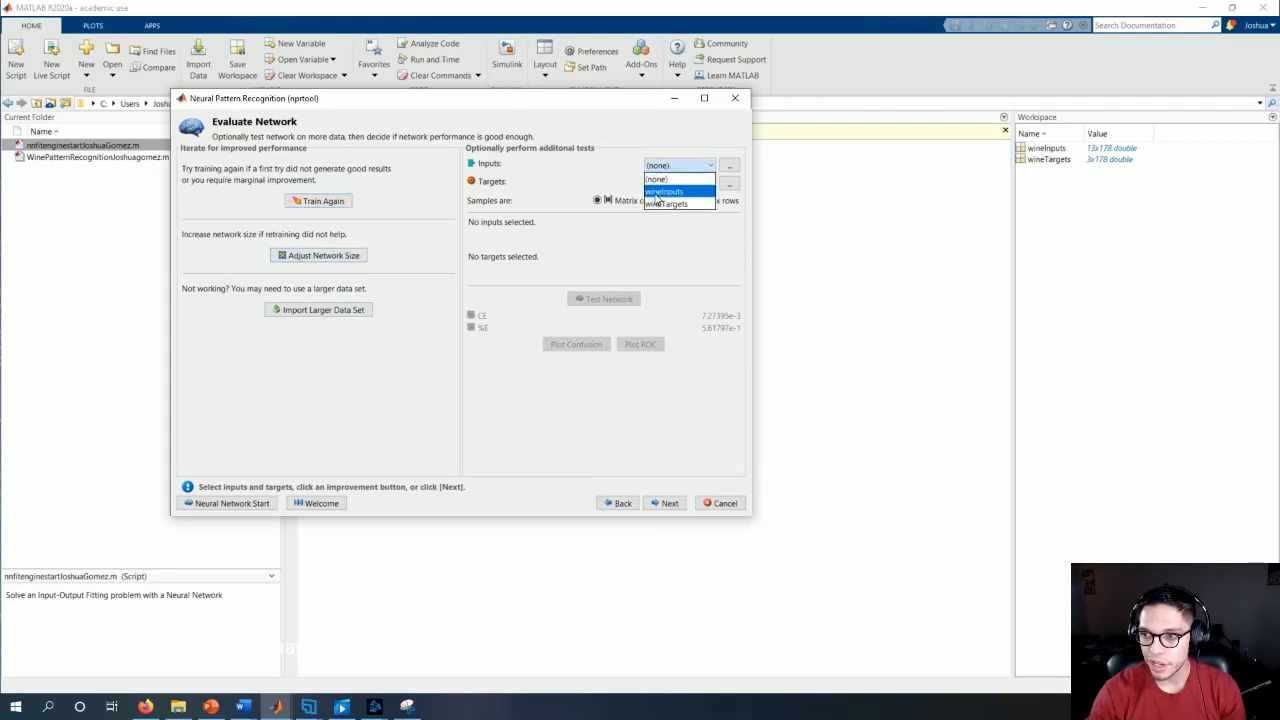
pyautogui.click(656, 193)
pyautogui.click(662, 183)
pyautogui.click(664, 210)
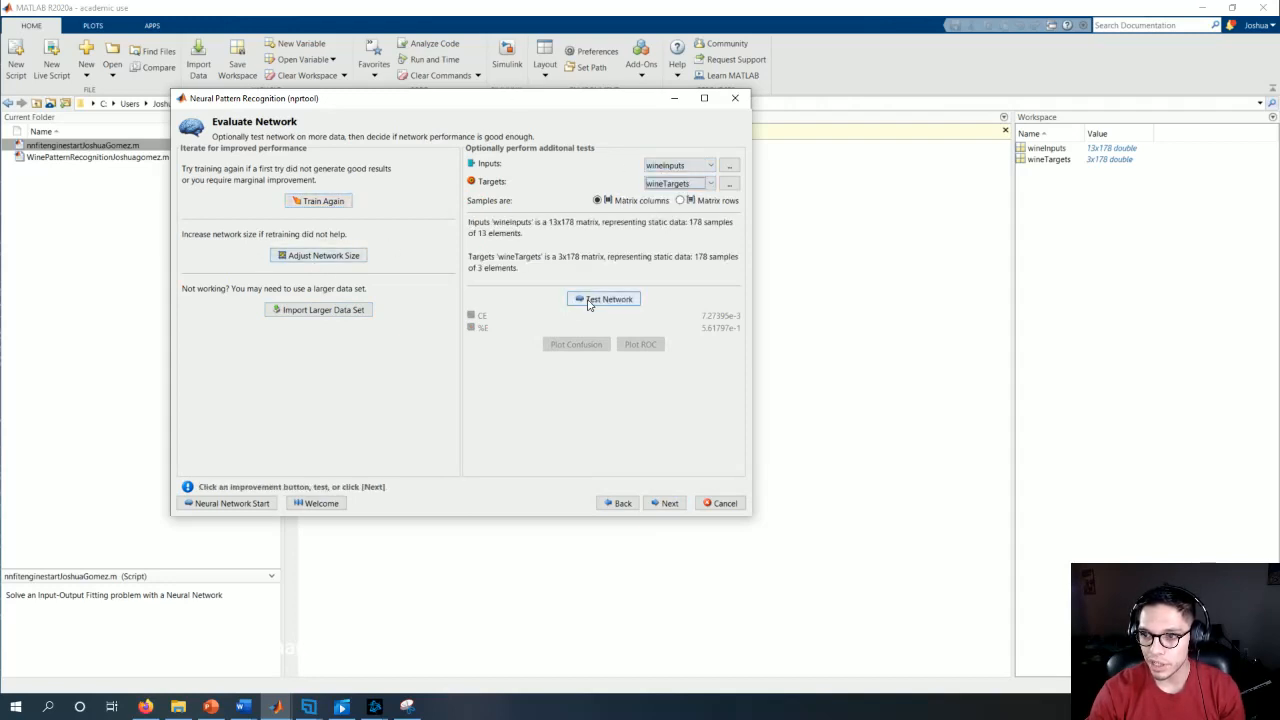
pyautogui.click(588, 299)
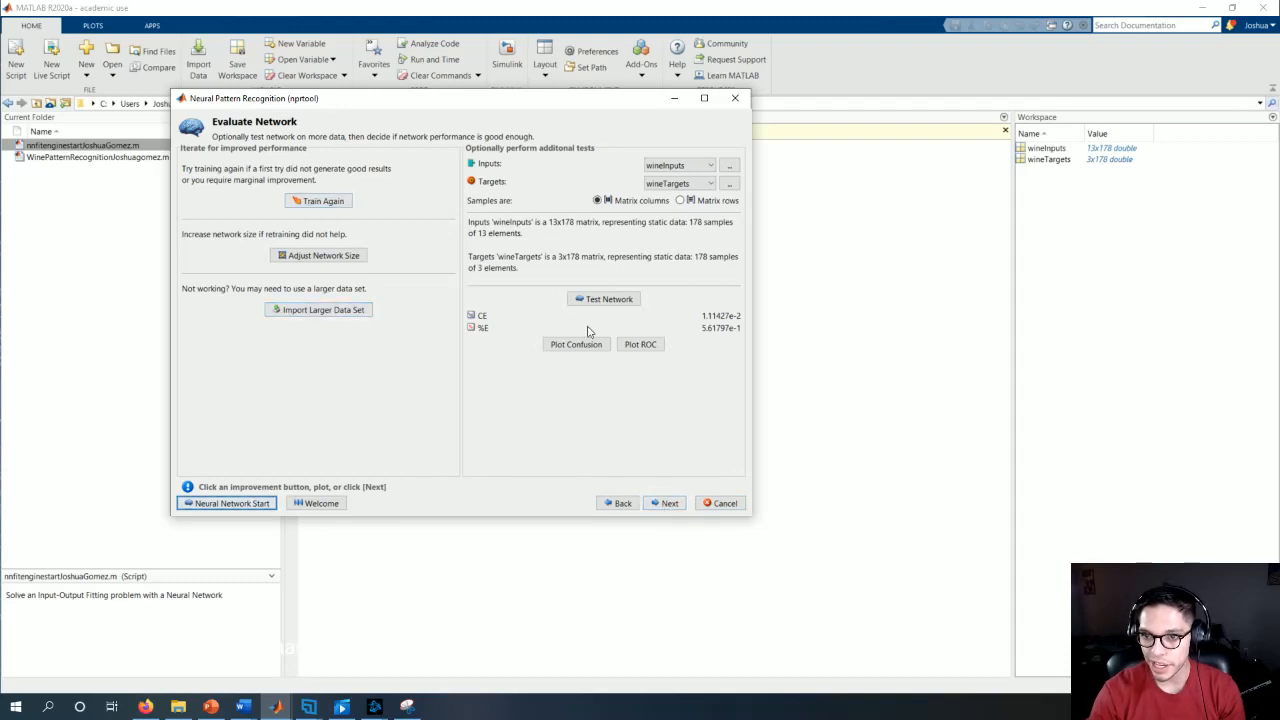
# Step: Skip the deployment options and generate a simple MATLAB script that reproduces the network's training and testing
pyautogui.click(667, 503)
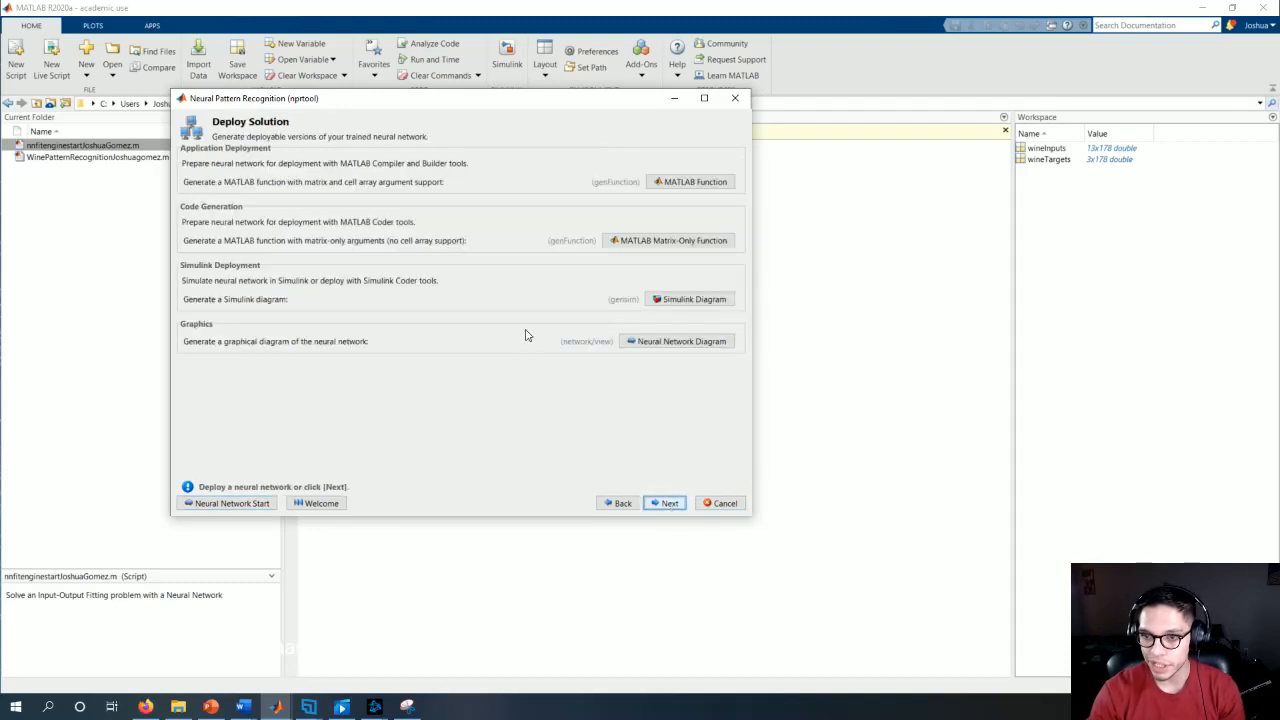
pyautogui.click(663, 505)
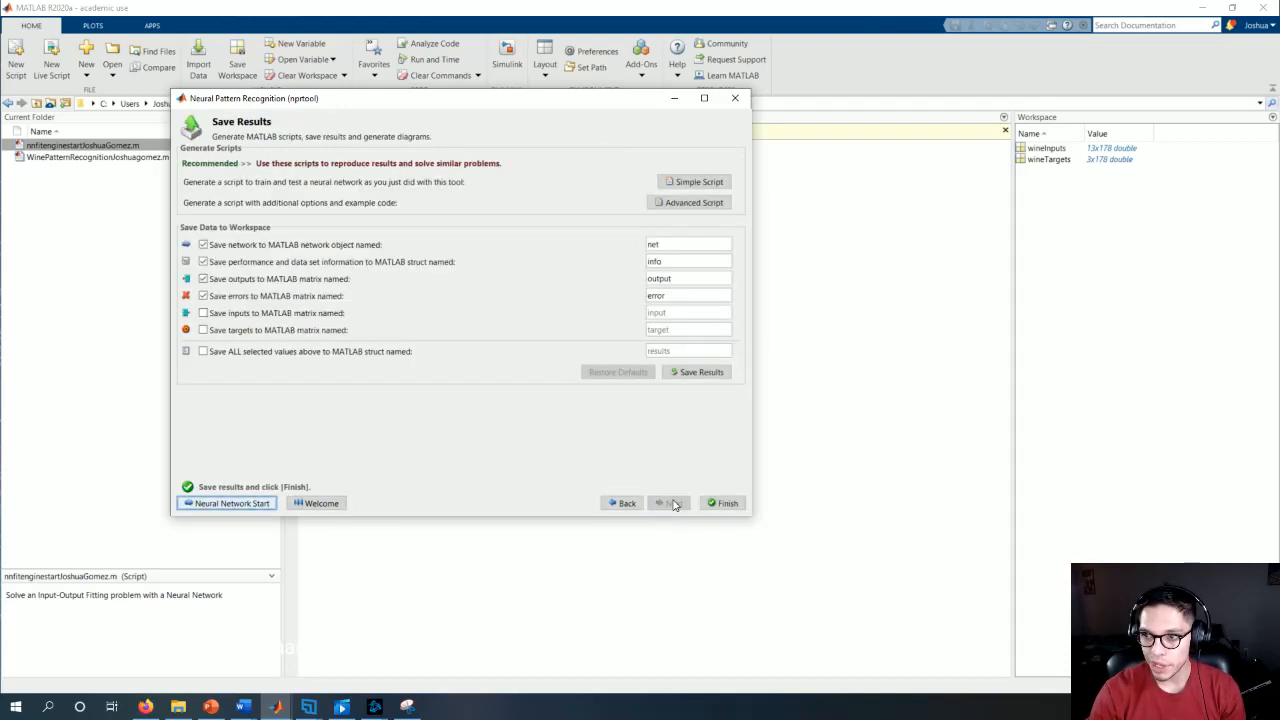
pyautogui.click(673, 184)
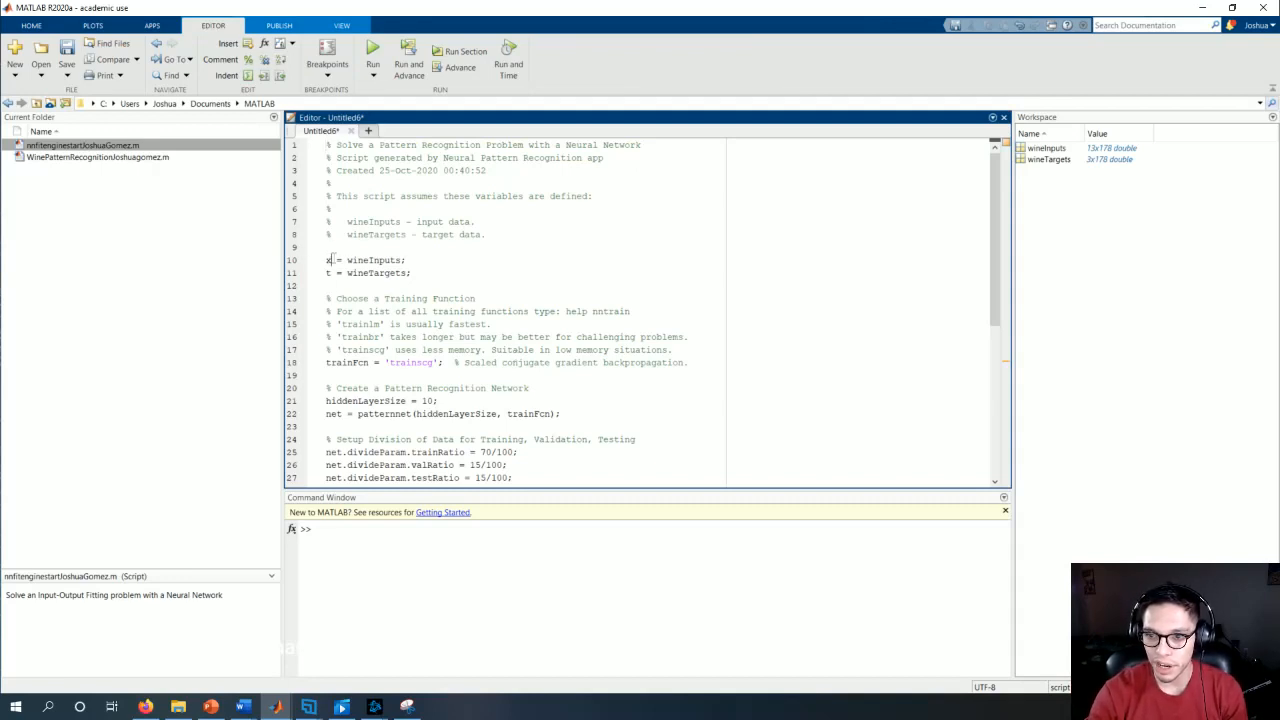
# Step: Review the generated script from the input and target assignments through the training function, data division, network training, testing and plot sections
pyautogui.doubleClick(328, 273)
pyautogui.moveTo(328, 260); pyautogui.dragTo(374, 260)
pyautogui.tripleClick(330, 275)
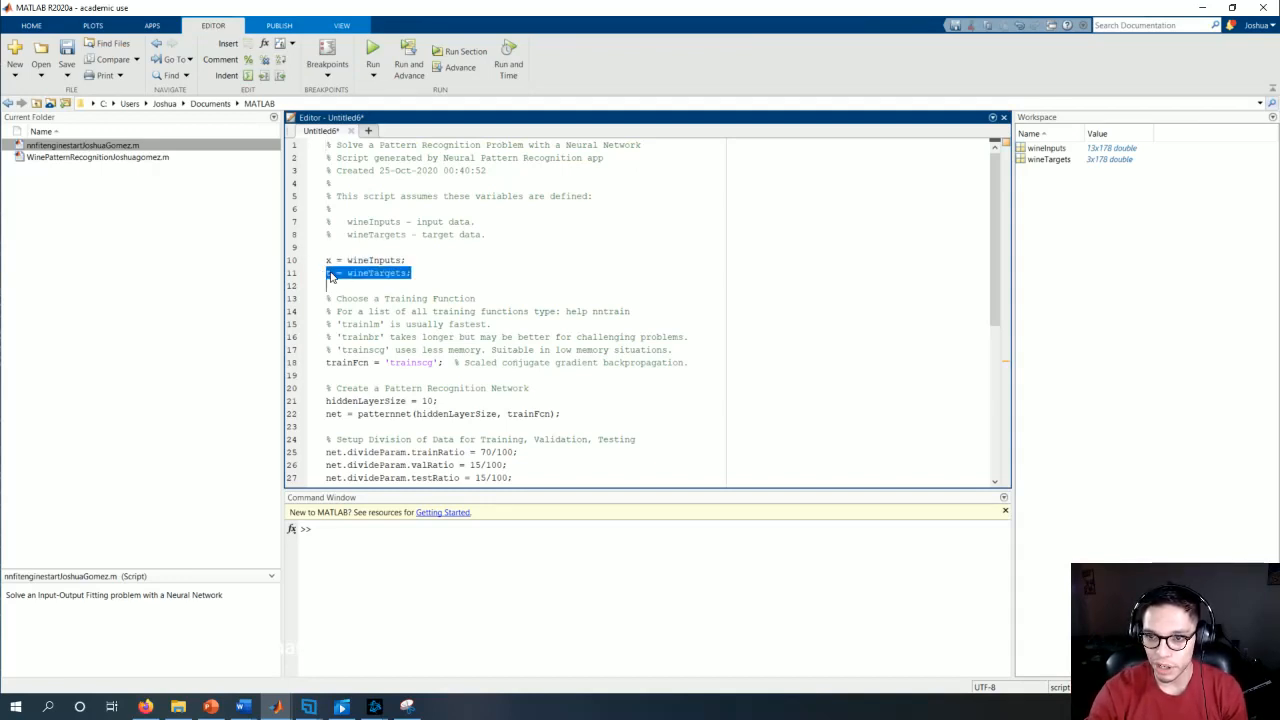
pyautogui.scroll(-1, 387, 299)
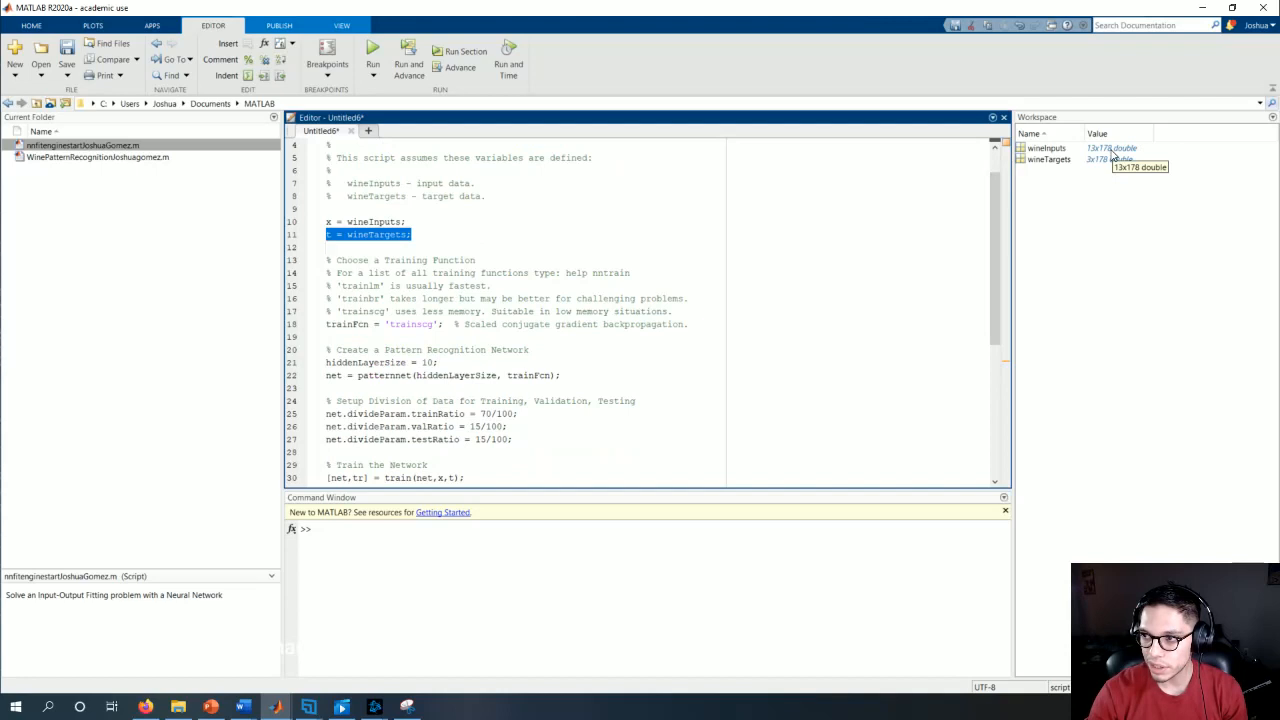
pyautogui.scroll(-1, 640, 283)
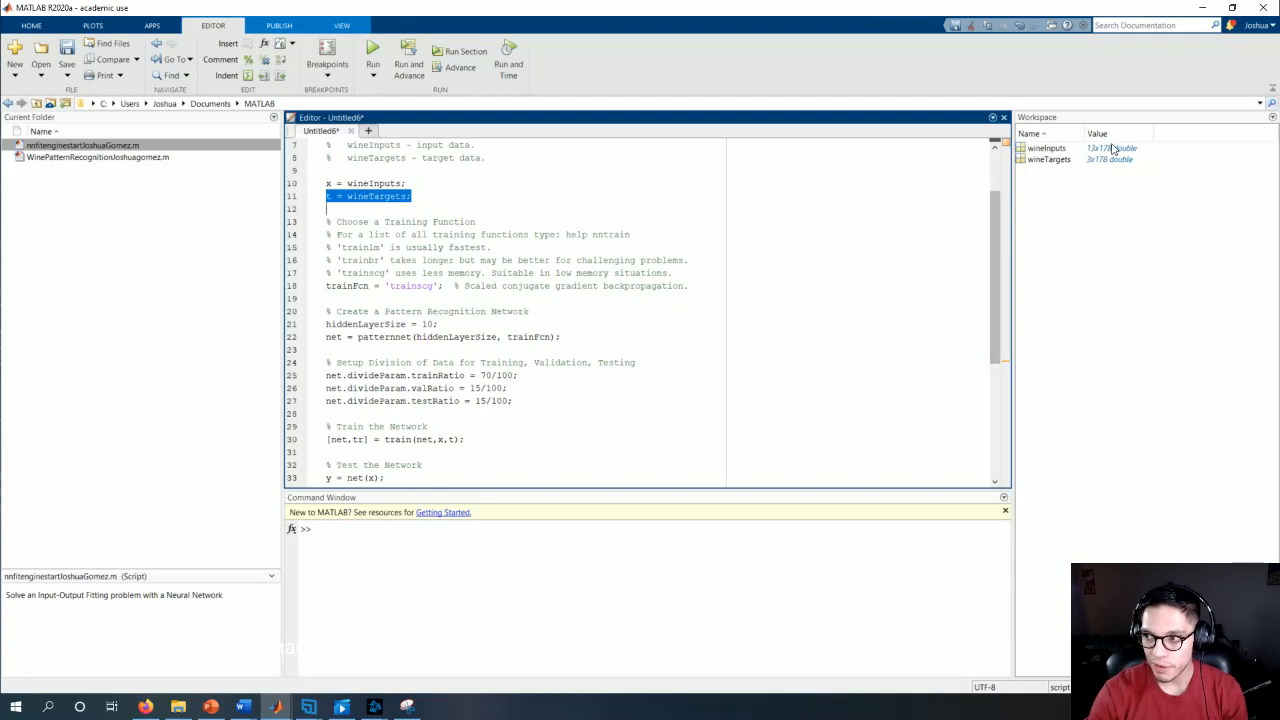
pyautogui.scroll(-2, 442, 354)
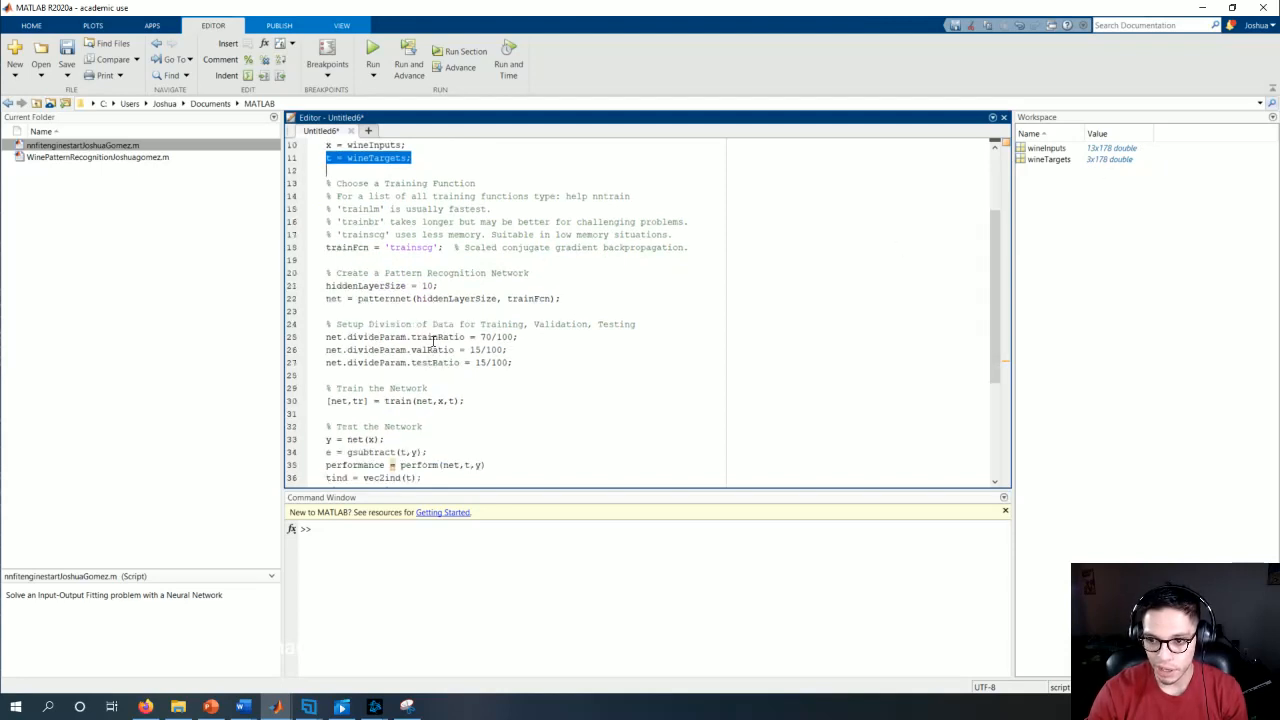
pyautogui.scroll(1, 458, 342)
pyautogui.scroll(-1, 484, 320)
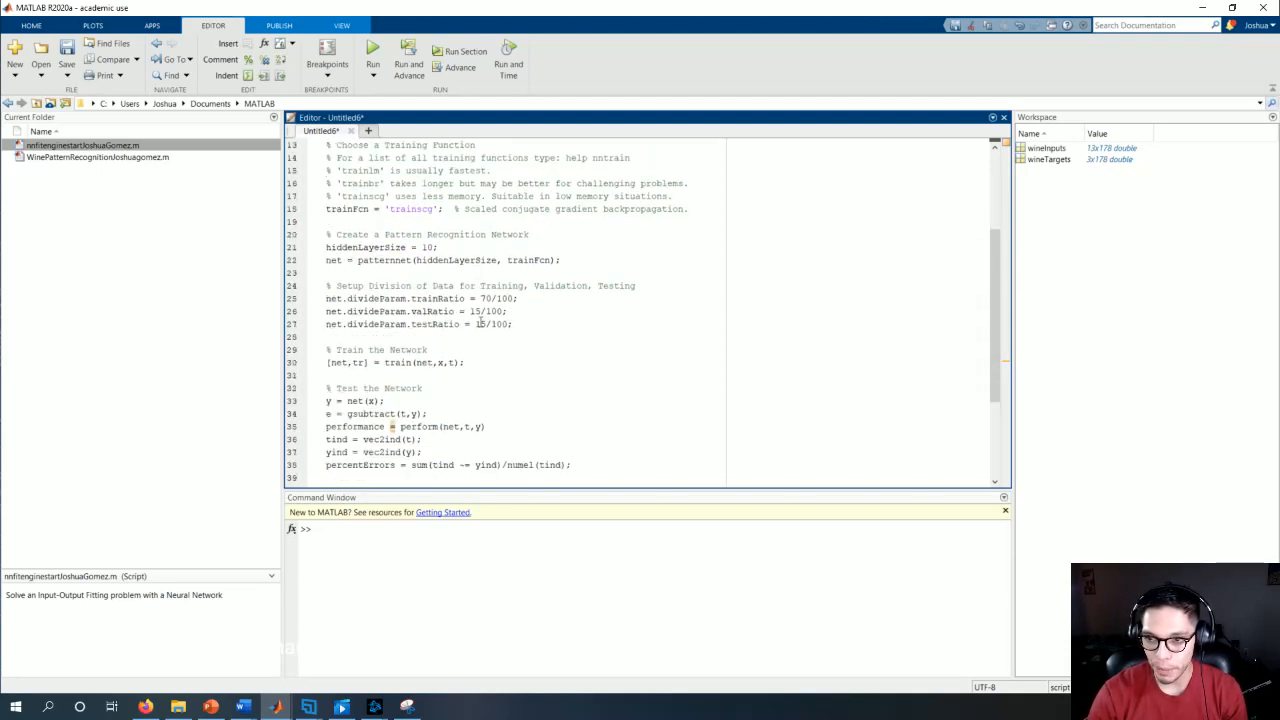
pyautogui.scroll(-4, 420, 280)
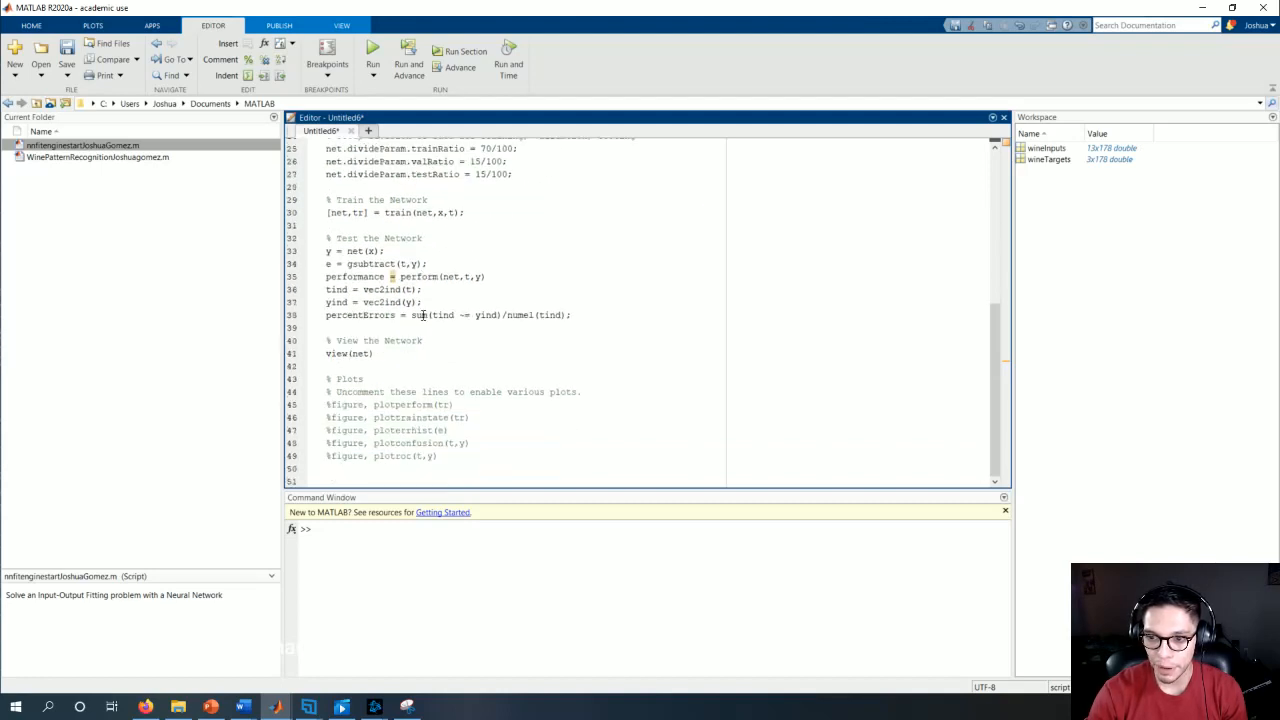
pyautogui.scroll(3, 519, 356)
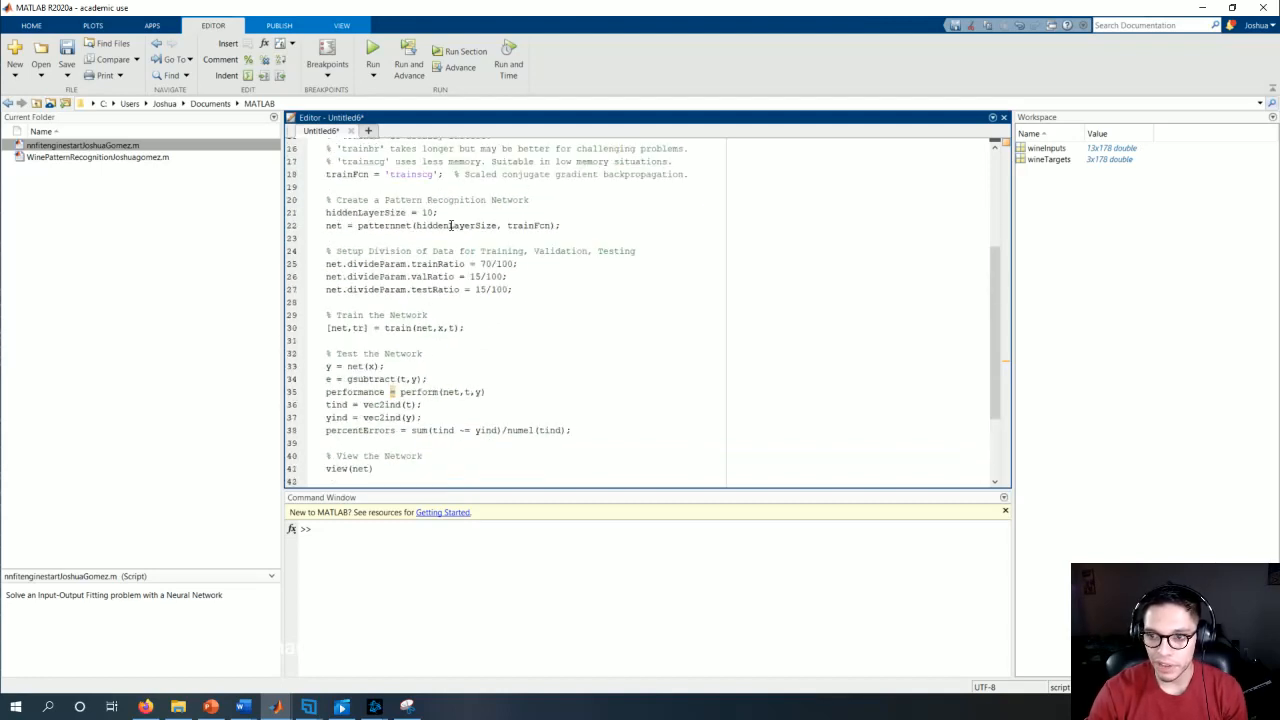
pyautogui.scroll(1, 483, 271)
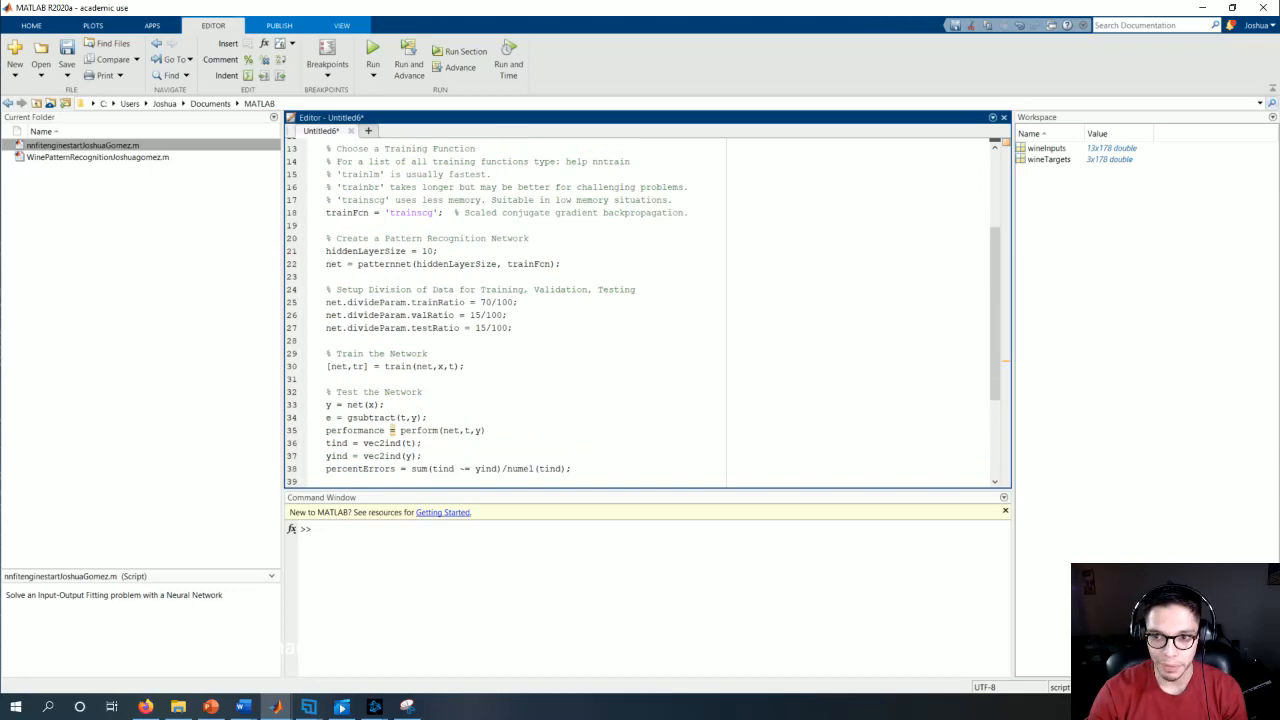